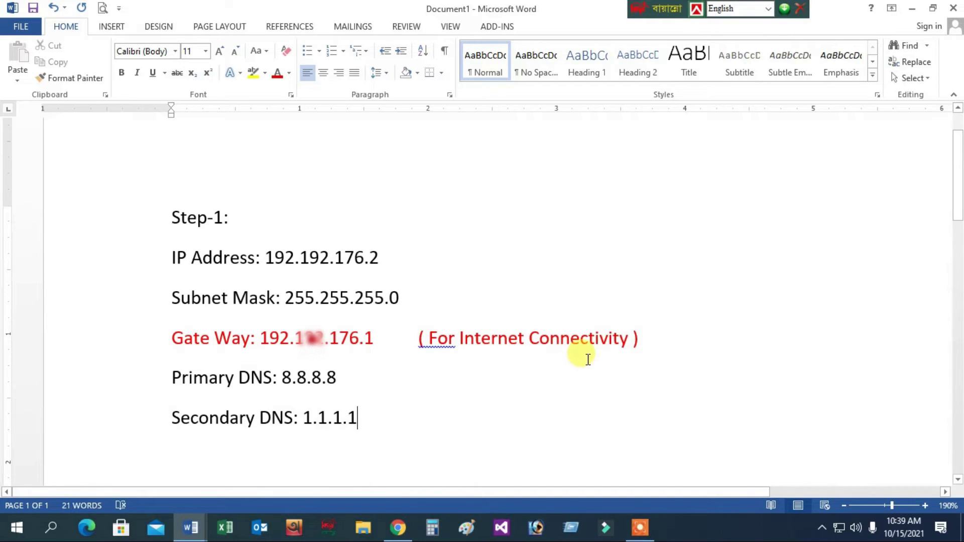
Remove the extra spaces inside the parentheses of the gateway line so the note reads "(For Internet Connectivity)".
{"action": "left_click", "coordinate": [424, 338]}
{"action": "key", "text": "Delete"}
{"action": "right_click", "coordinate": [429, 350]}
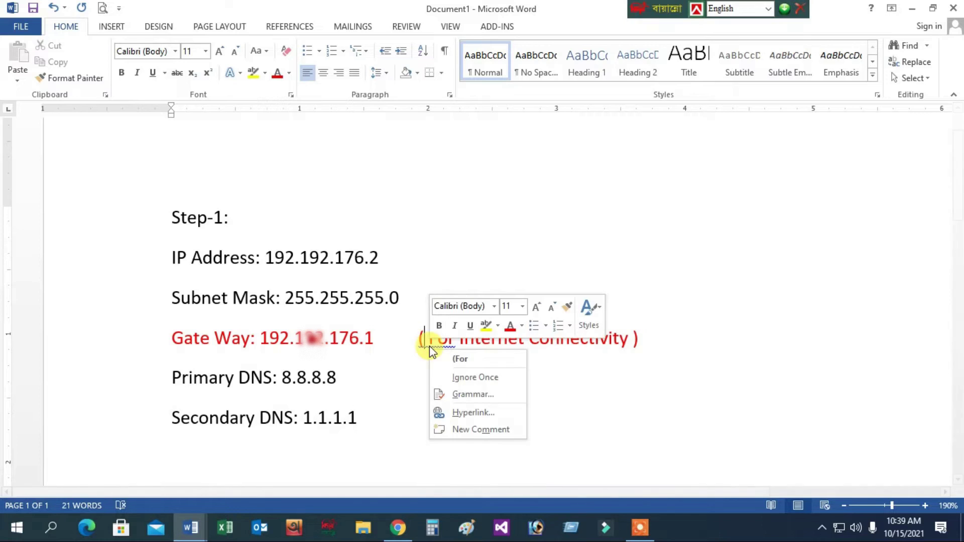
{"action": "left_click", "coordinate": [459, 359]}
{"action": "right_click", "coordinate": [557, 346]}
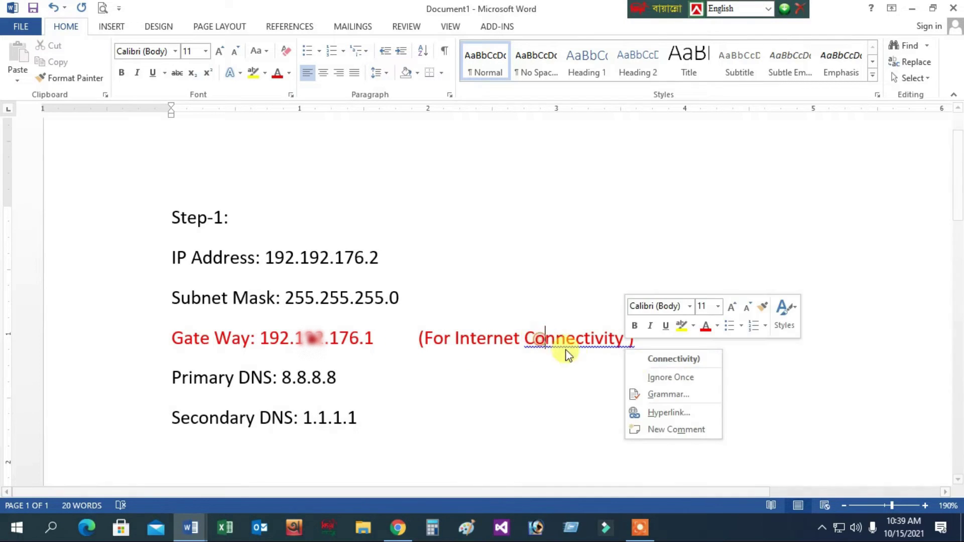
{"action": "left_click", "coordinate": [634, 357]}
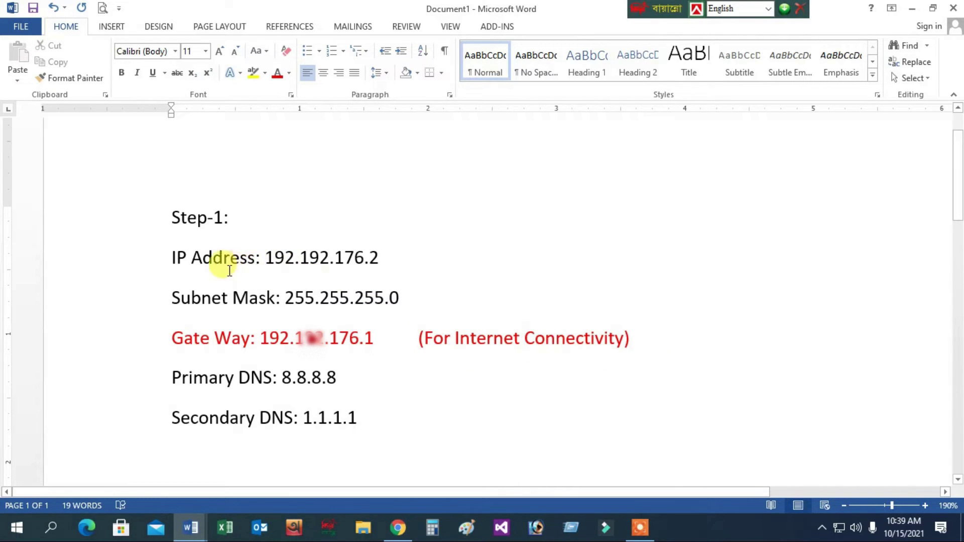
Review the IP address and subnet mask lines listed under Step-1.
{"action": "left_click", "coordinate": [172, 257]}
{"action": "left_click_drag", "start_coordinate": [172, 258], "coordinate": [402, 299]}
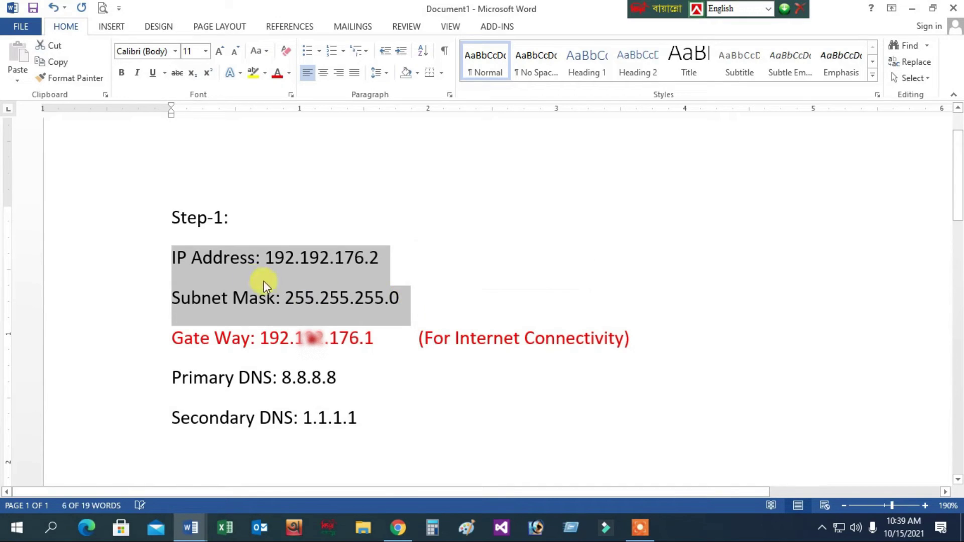
{"action": "left_click", "coordinate": [241, 271]}
{"action": "left_click", "coordinate": [397, 300]}
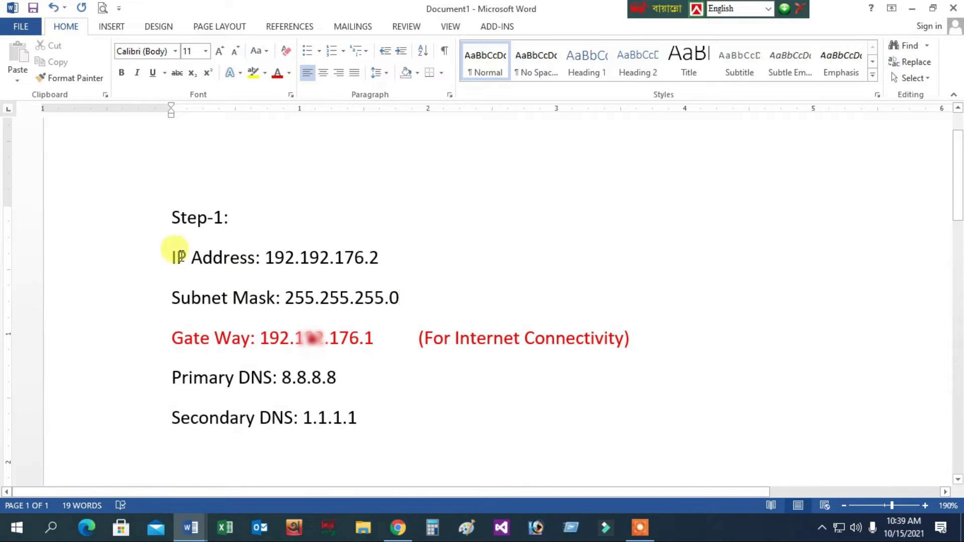
{"action": "left_click", "coordinate": [170, 257]}
{"action": "left_click_drag", "start_coordinate": [201, 256], "coordinate": [387, 263]}
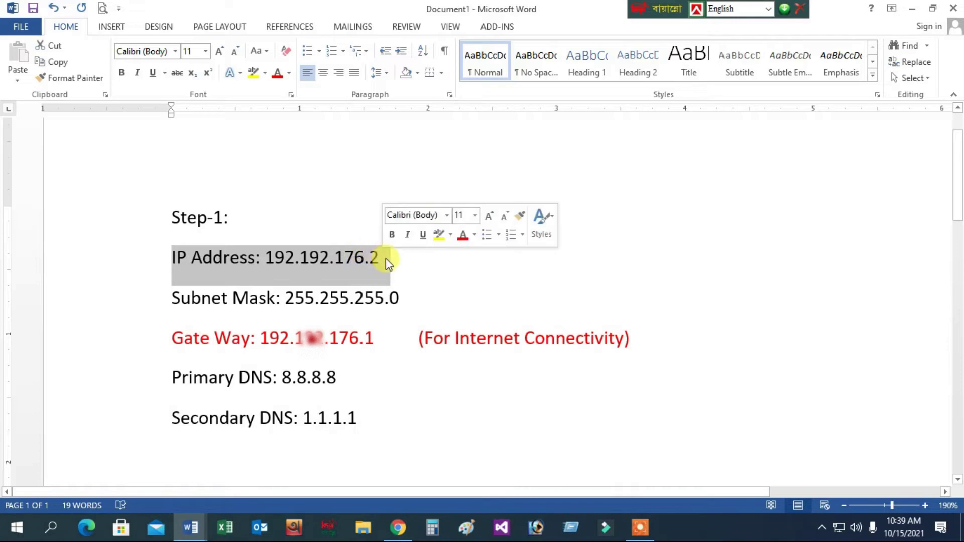
{"action": "left_click", "coordinate": [275, 259]}
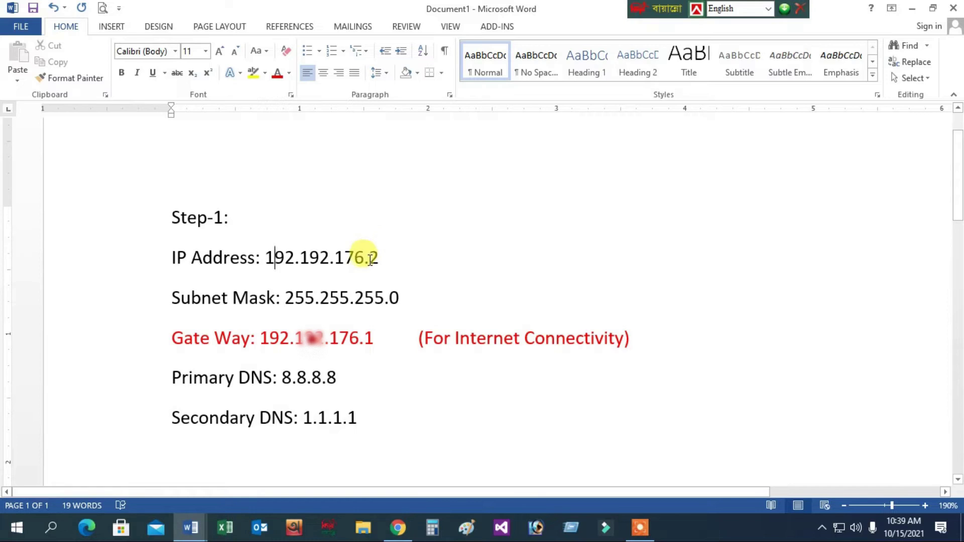
Review the gateway, its internet connectivity note and the DNS lines, and check the computer's network status.
{"action": "scroll", "coordinate": [362, 257], "scroll_direction": "down", "scroll_amount": 2}
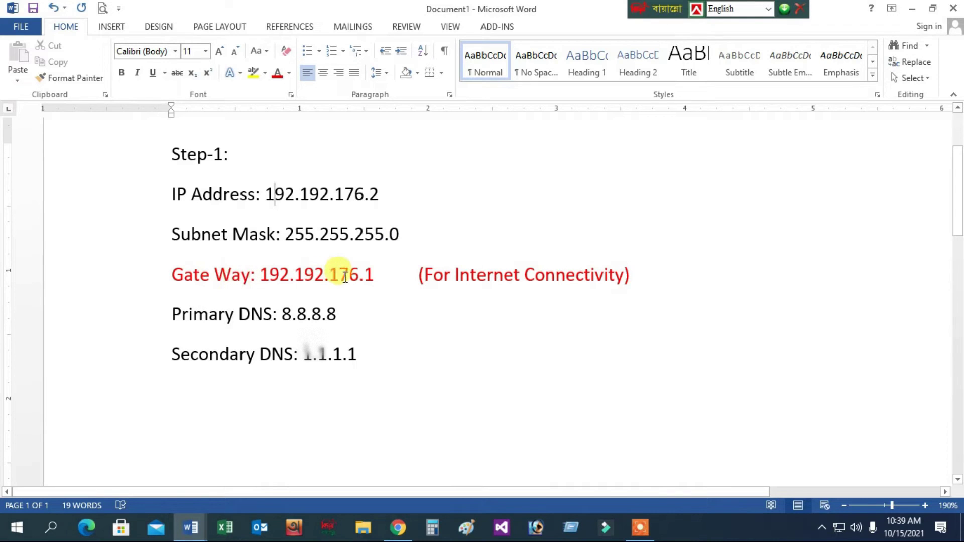
{"action": "left_click", "coordinate": [419, 275]}
{"action": "left_click_drag", "start_coordinate": [420, 275], "coordinate": [632, 276]}
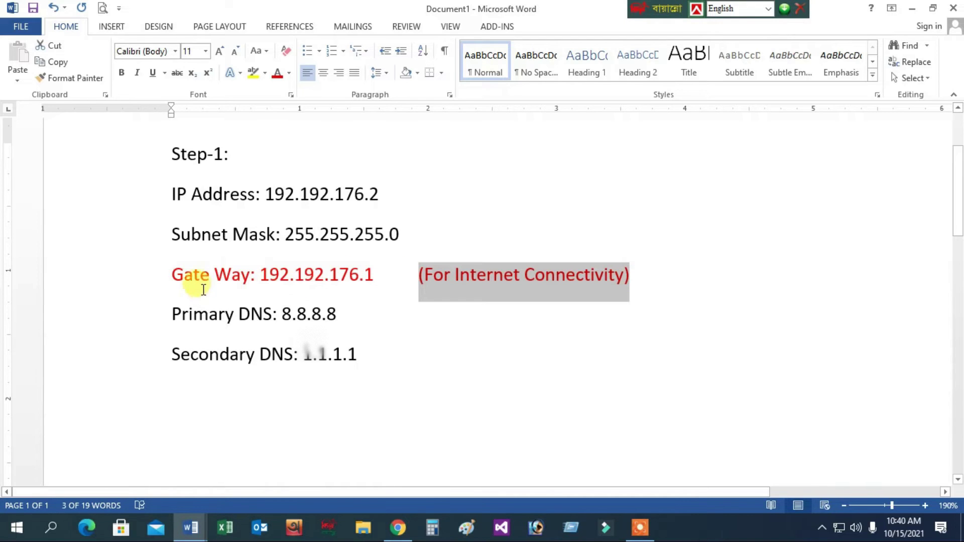
{"action": "left_click_drag", "start_coordinate": [172, 275], "coordinate": [362, 351]}
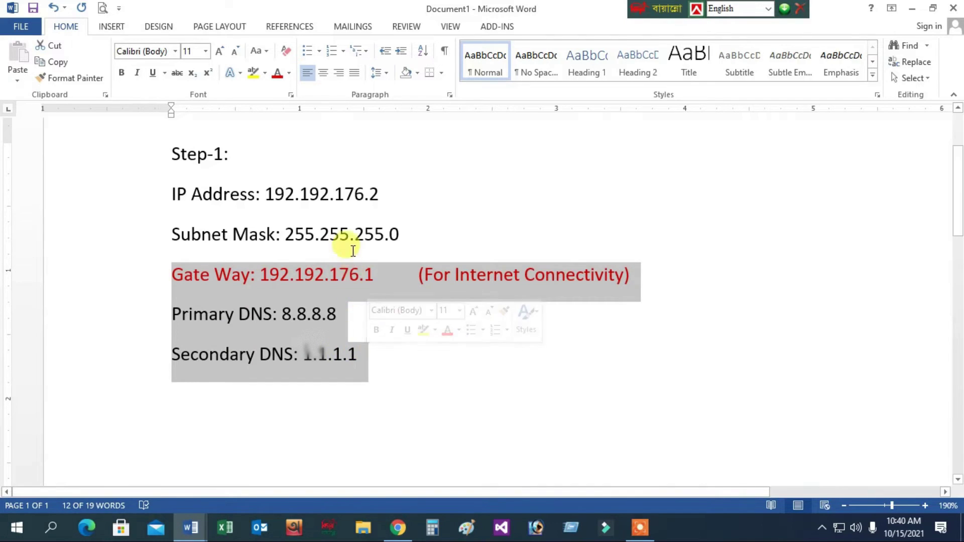
{"action": "left_click", "coordinate": [349, 234]}
{"action": "left_click_drag", "start_coordinate": [172, 191], "coordinate": [425, 236]}
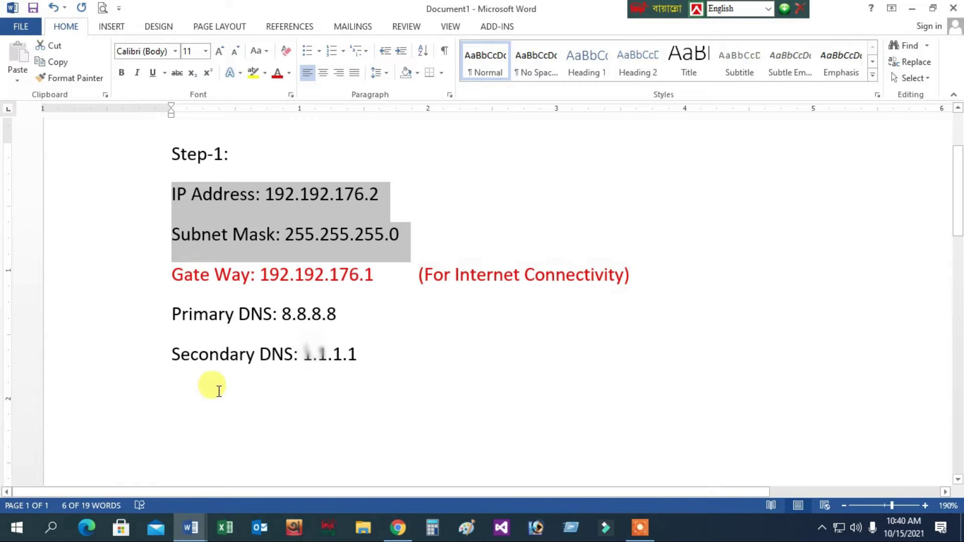
{"action": "mouse_move", "coordinate": [836, 531]}
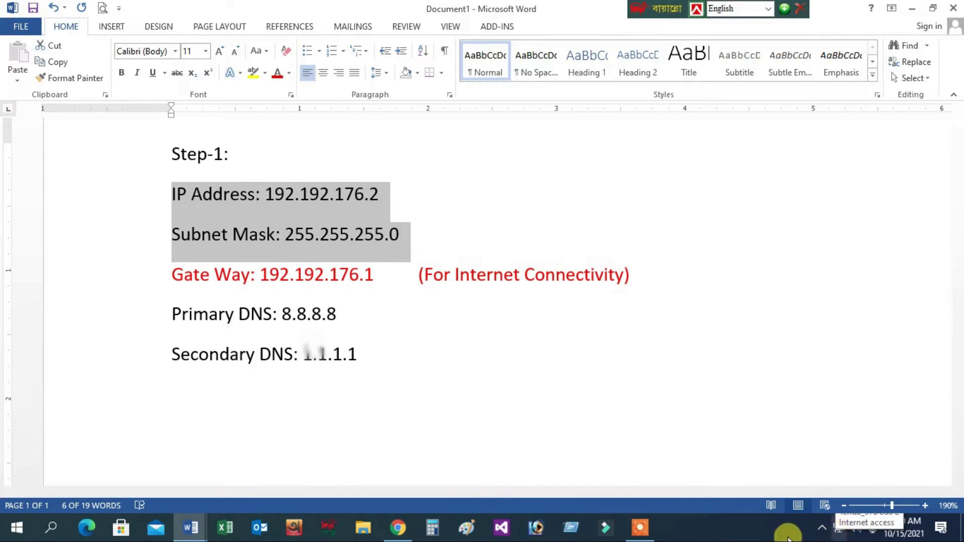
Open the Control Panel's Network and Sharing Center and go to the network adapter settings.
{"action": "left_click", "coordinate": [50, 528]}
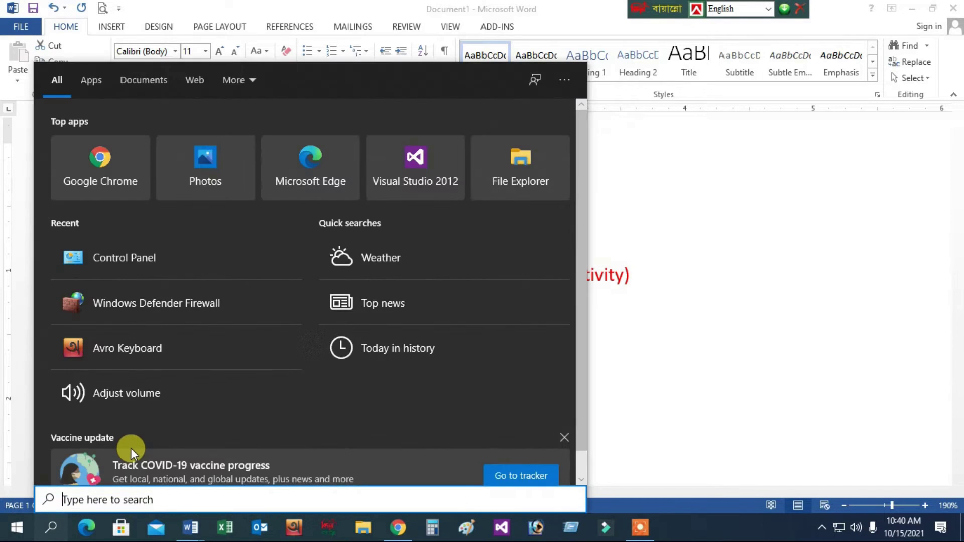
{"action": "type", "text": "con"}
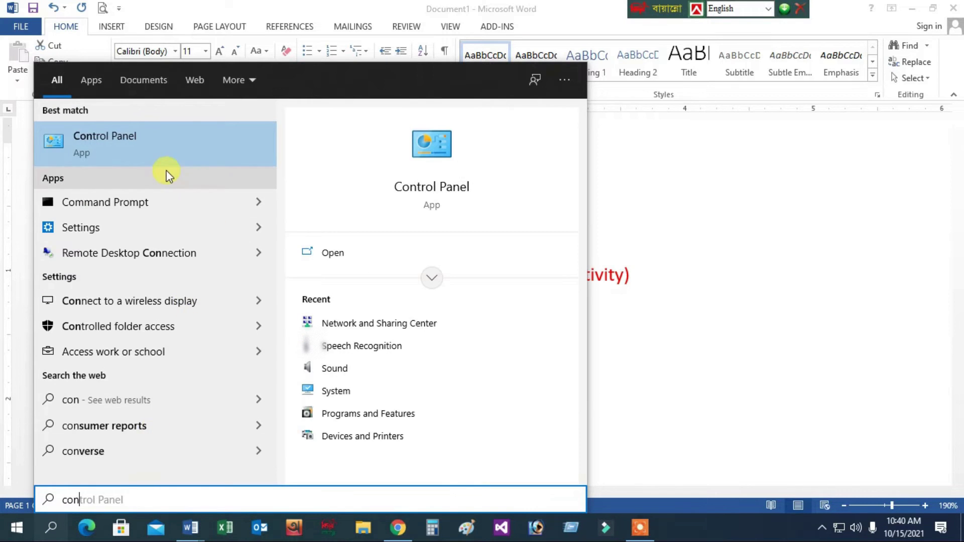
{"action": "left_click", "coordinate": [117, 140]}
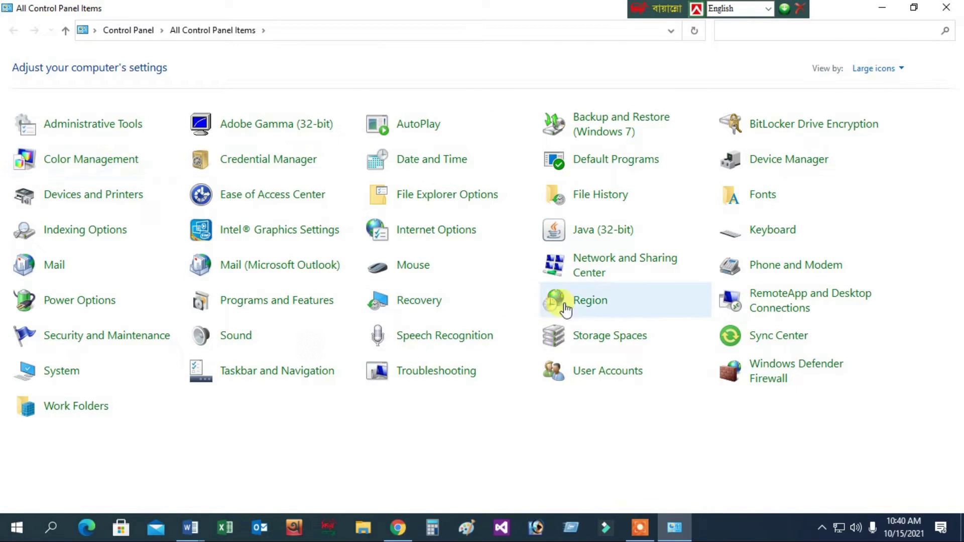
{"action": "left_click", "coordinate": [621, 269]}
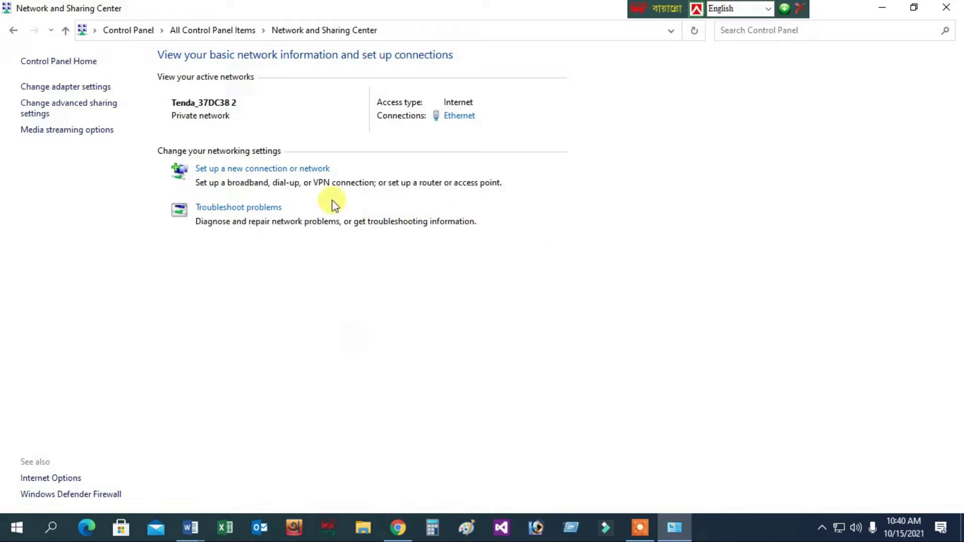
{"action": "left_click", "coordinate": [65, 88]}
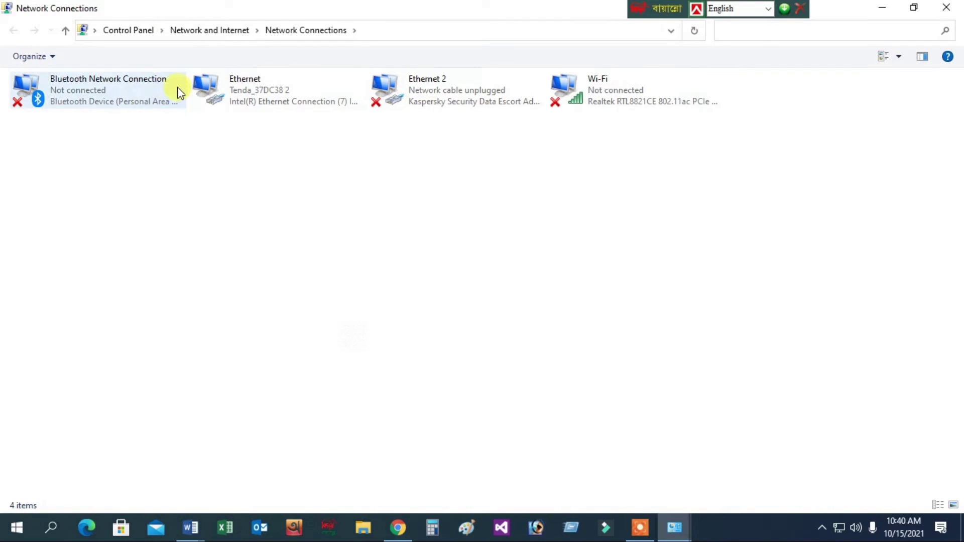
Open the Internet Protocol Version 4 properties of the Ethernet adapter and place the dialog beside the Ethernet properties.
{"action": "right_click", "coordinate": [229, 97]}
{"action": "left_click", "coordinate": [274, 227]}
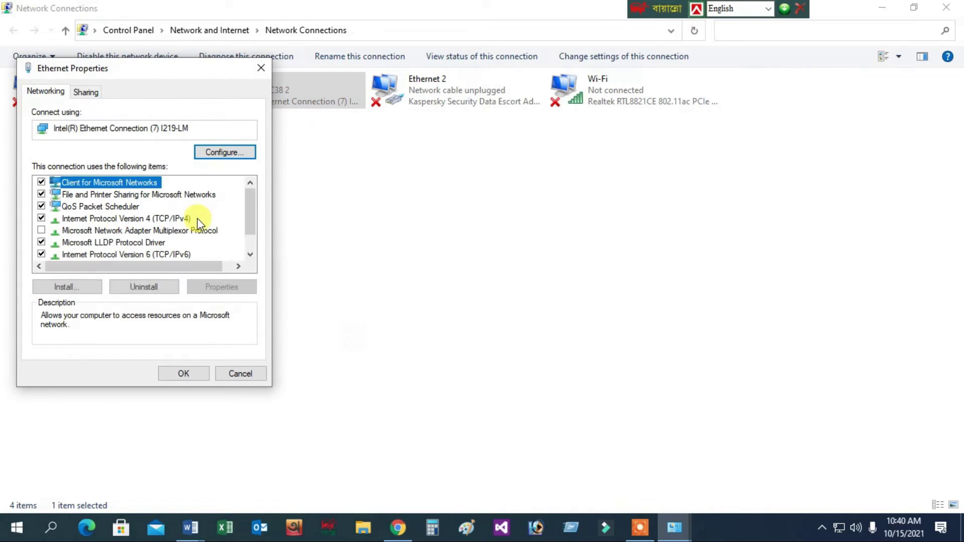
{"action": "double_click", "coordinate": [176, 220]}
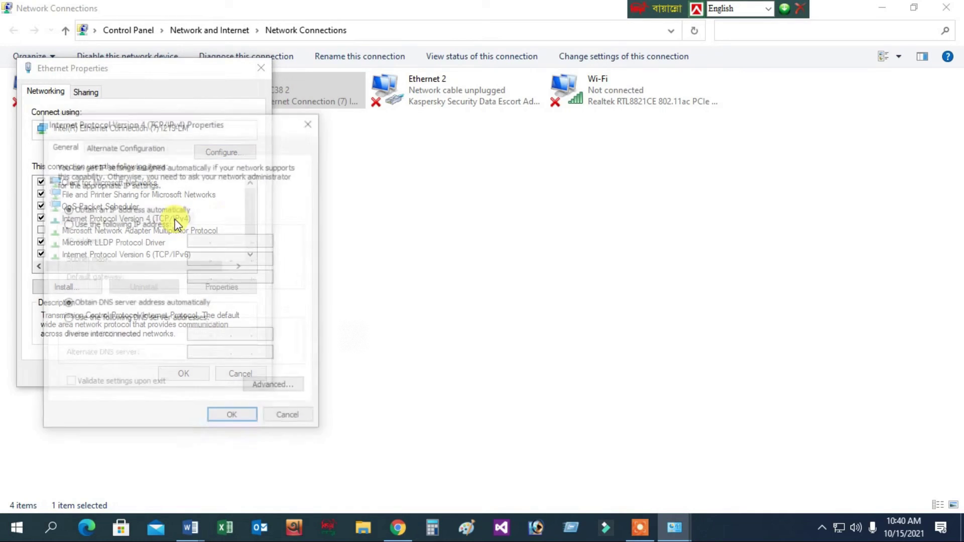
{"action": "left_click_drag", "start_coordinate": [215, 125], "coordinate": [441, 120]}
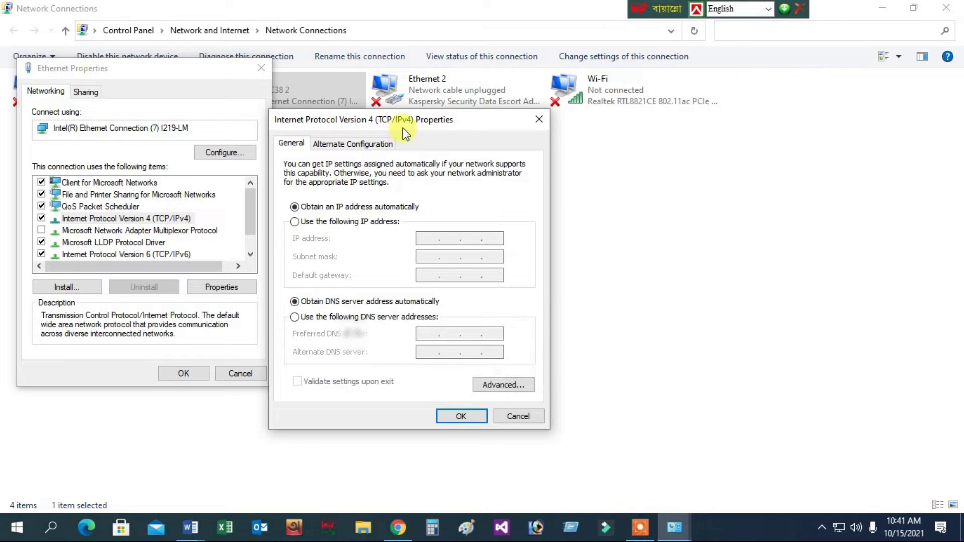
{"action": "left_click_drag", "start_coordinate": [406, 128], "coordinate": [561, 138]}
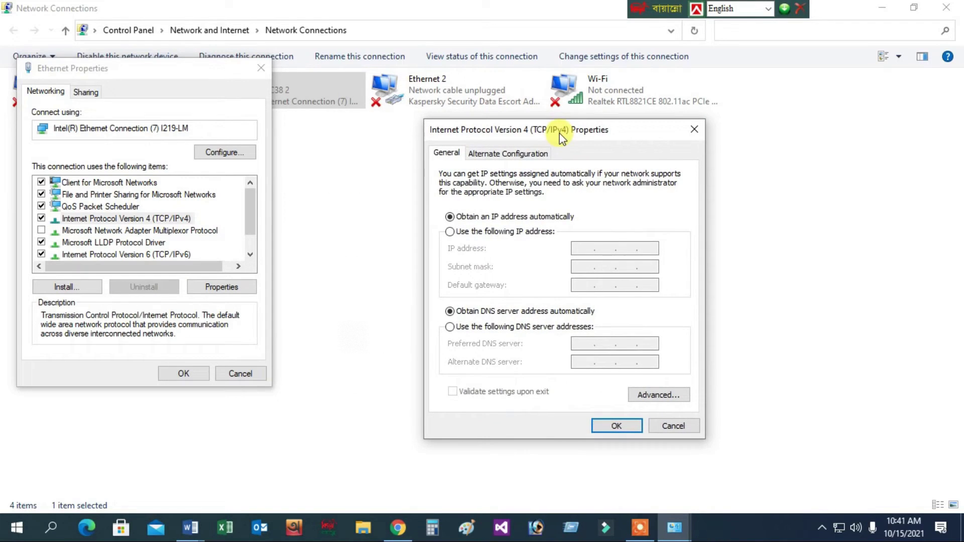
Assign the static IP address 192.192.176.2 with subnet mask 255.255.255.0 to the Ethernet adapter.
{"action": "left_click", "coordinate": [450, 232]}
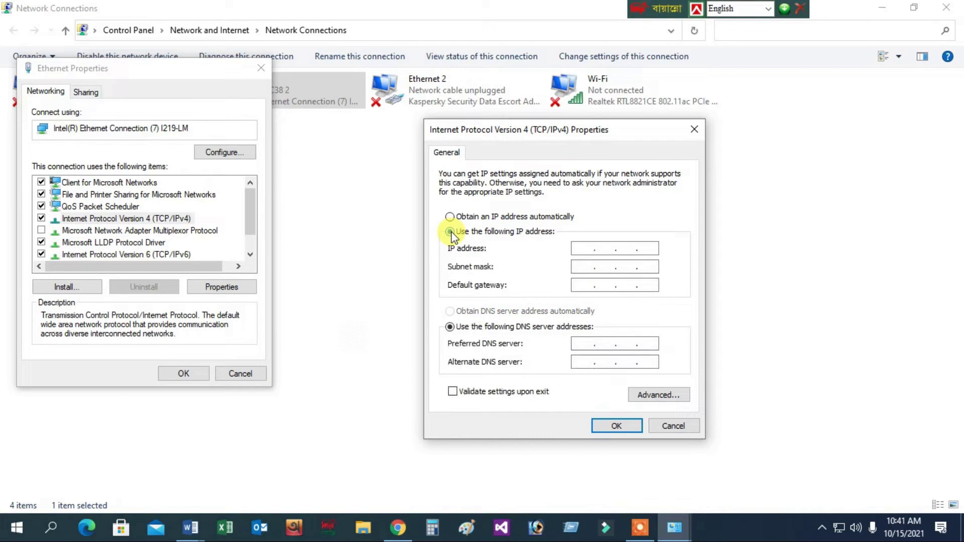
{"action": "left_click", "coordinate": [578, 248]}
{"action": "type", "text": "192 . 192 . 176 . 2"}
{"action": "key", "text": "Tab"}
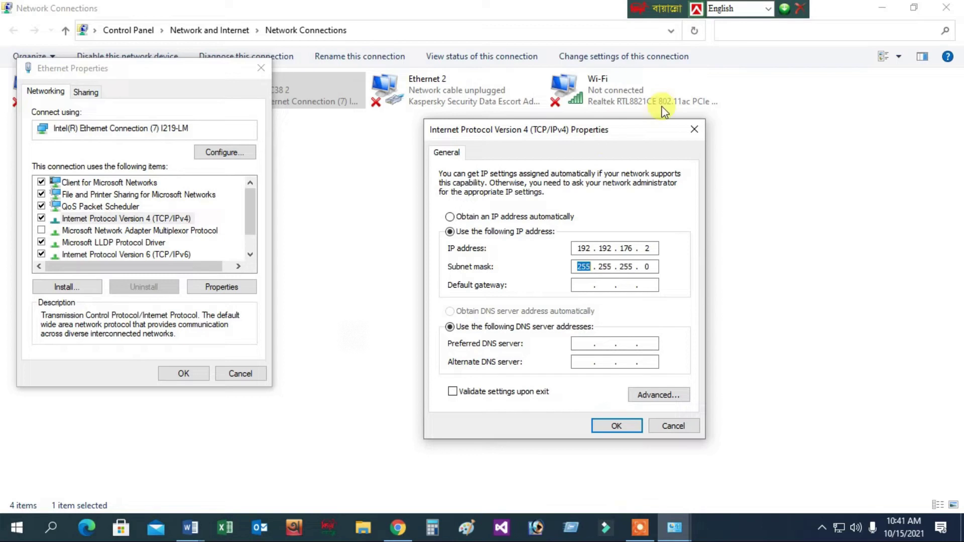
{"action": "left_click", "coordinate": [615, 427]}
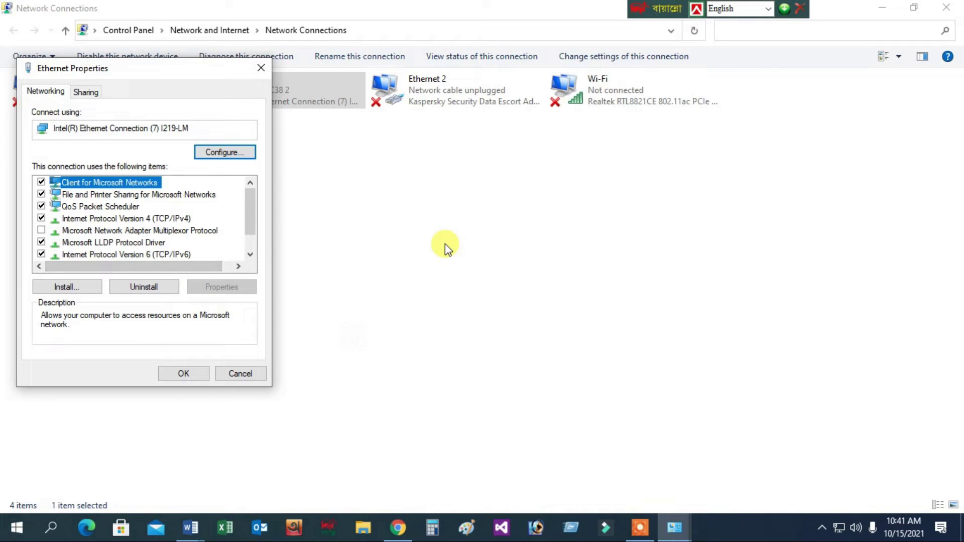
Switch the Ethernet adapter's IPv4 settings back to obtaining an IP address automatically and close the network windows.
{"action": "double_click", "coordinate": [124, 218]}
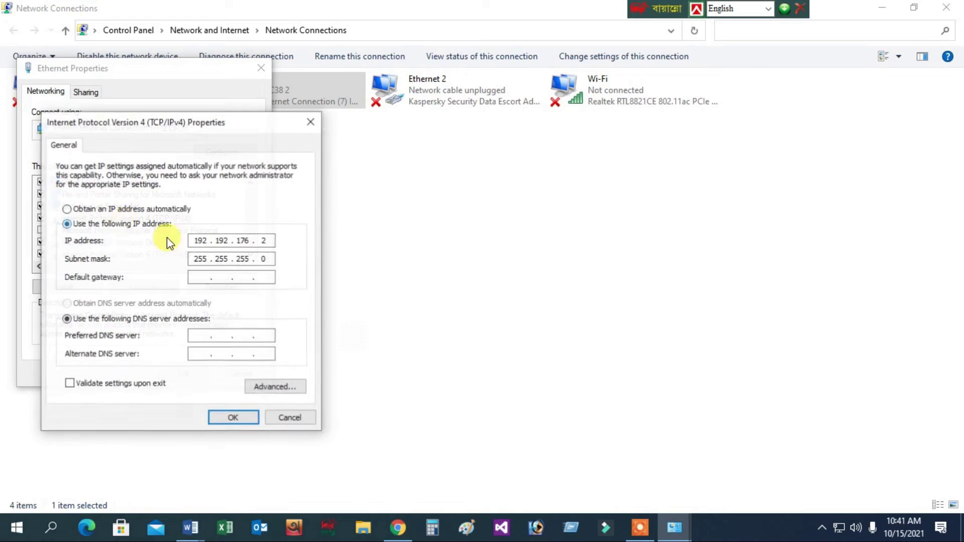
{"action": "left_click", "coordinate": [67, 209]}
{"action": "left_click", "coordinate": [246, 421]}
{"action": "left_click", "coordinate": [180, 372]}
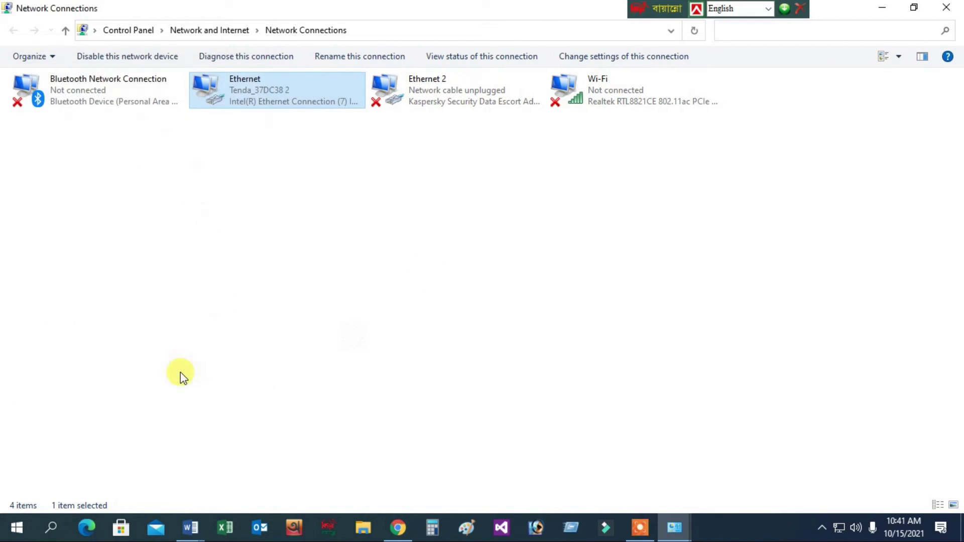
{"action": "left_click", "coordinate": [959, 6]}
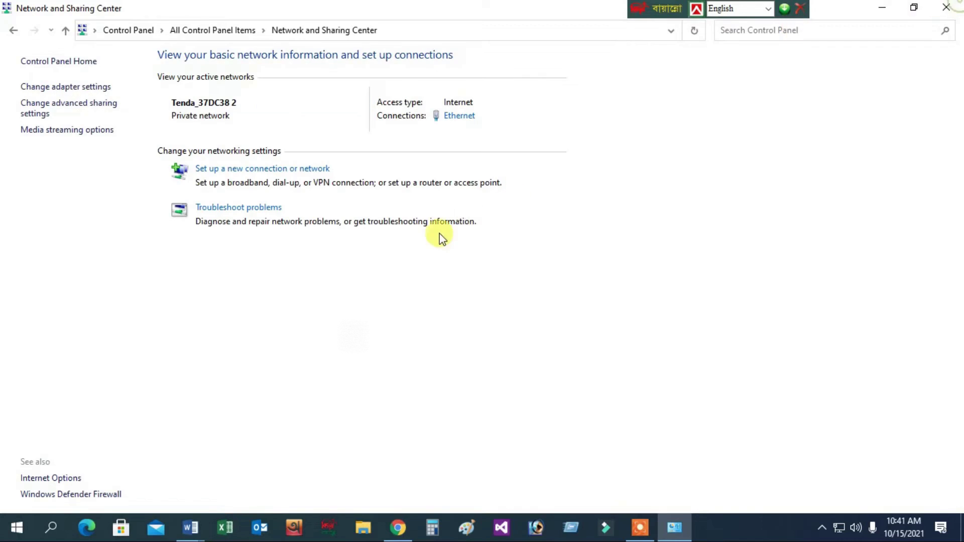
{"action": "left_click", "coordinate": [951, 8]}
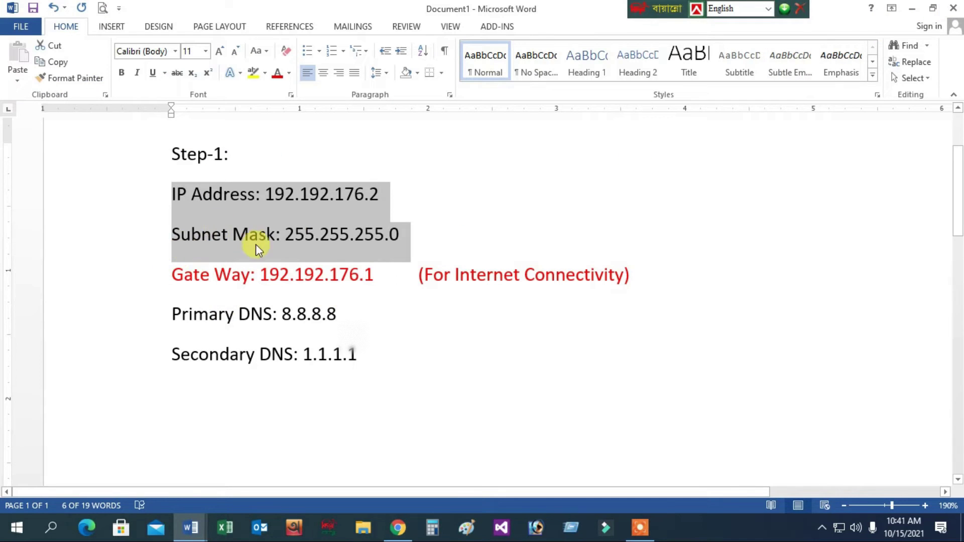
Add a new line reading "Step-2: Workgroup select" below the Secondary DNS line.
{"action": "left_click", "coordinate": [399, 361]}
{"action": "key", "text": "Return"}
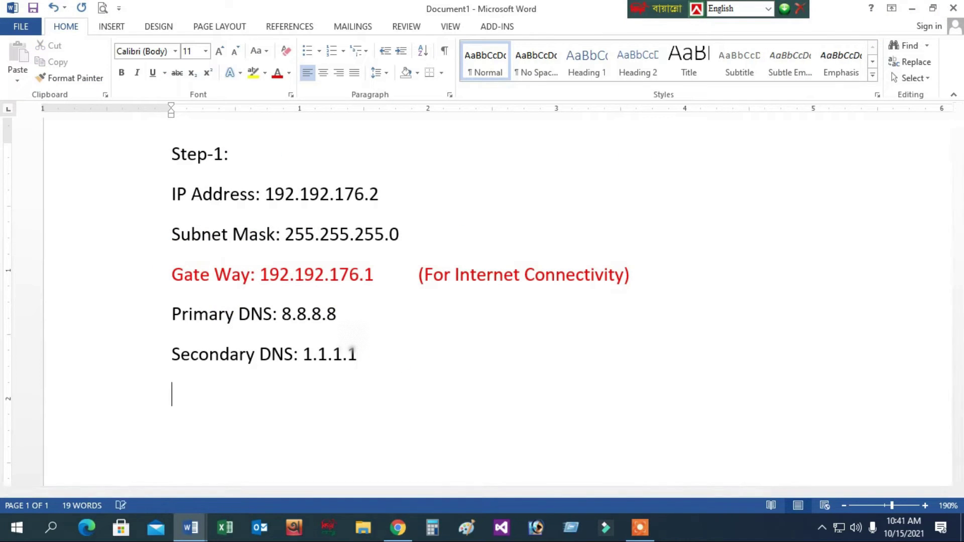
{"action": "type", "text": "Step-2"}
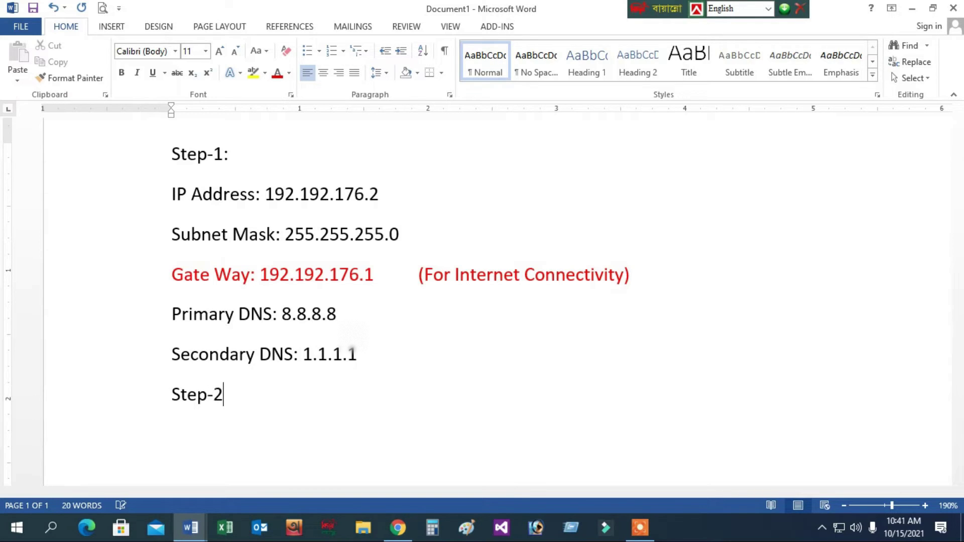
{"action": "type", "text": ": Workg"}
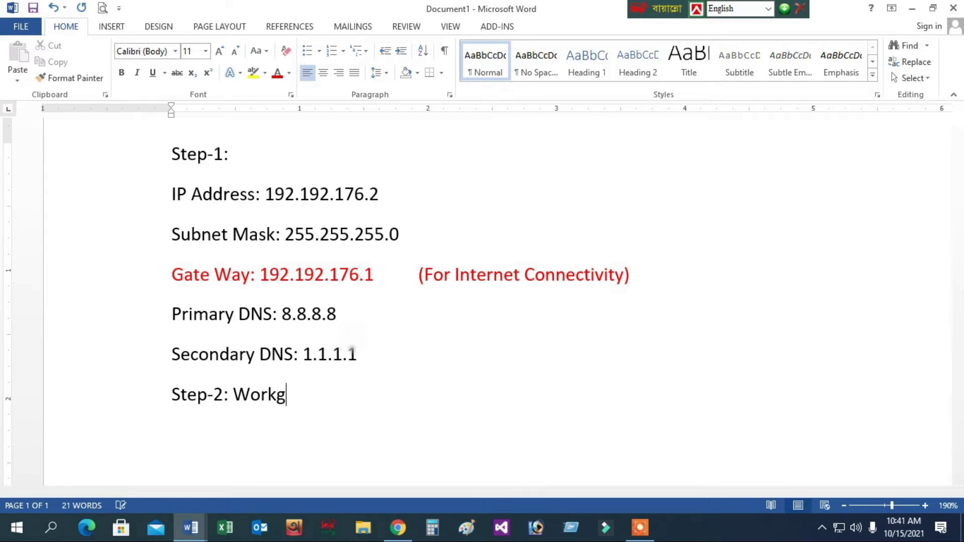
{"action": "type", "text": "roup s"}
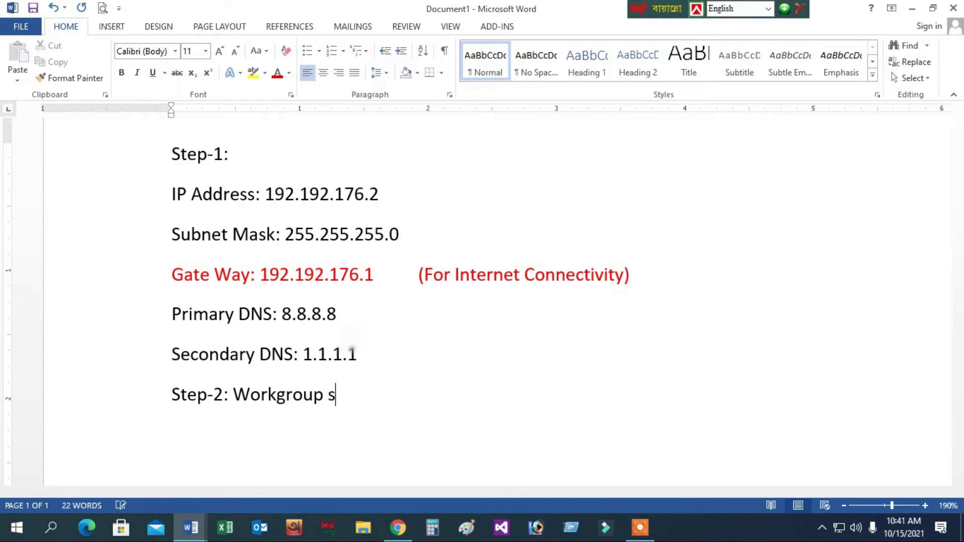
{"action": "type", "text": "elect ka"}
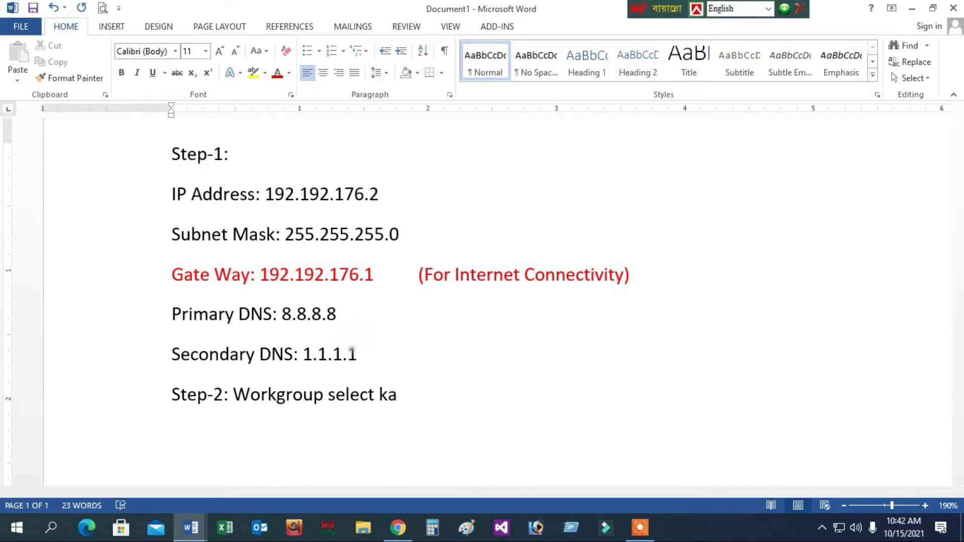
{"action": "key", "text": "BackSpace"}
{"action": "key", "text": "BackSpace"}
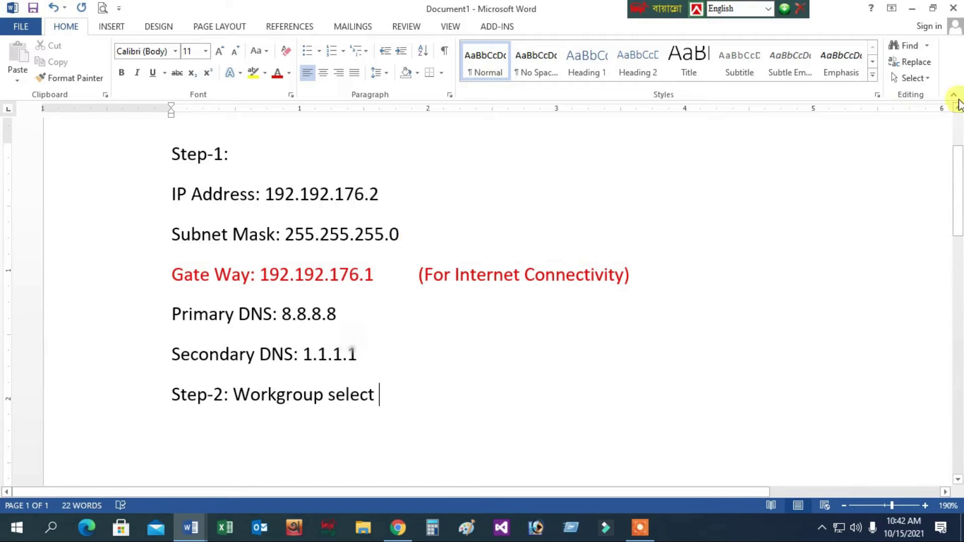
Minimize both Word documents and open the system information page of This PC.
{"action": "left_click", "coordinate": [910, 7]}
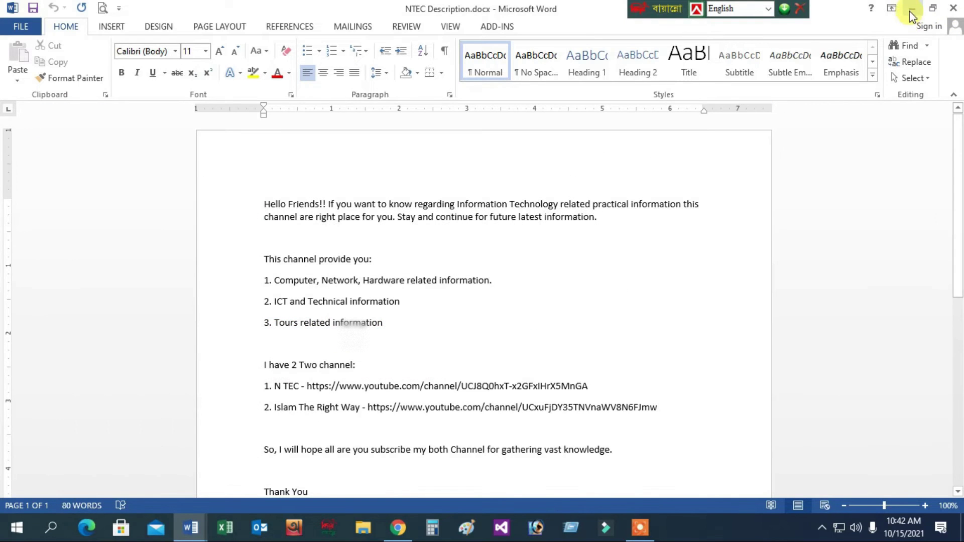
{"action": "left_click", "coordinate": [911, 8]}
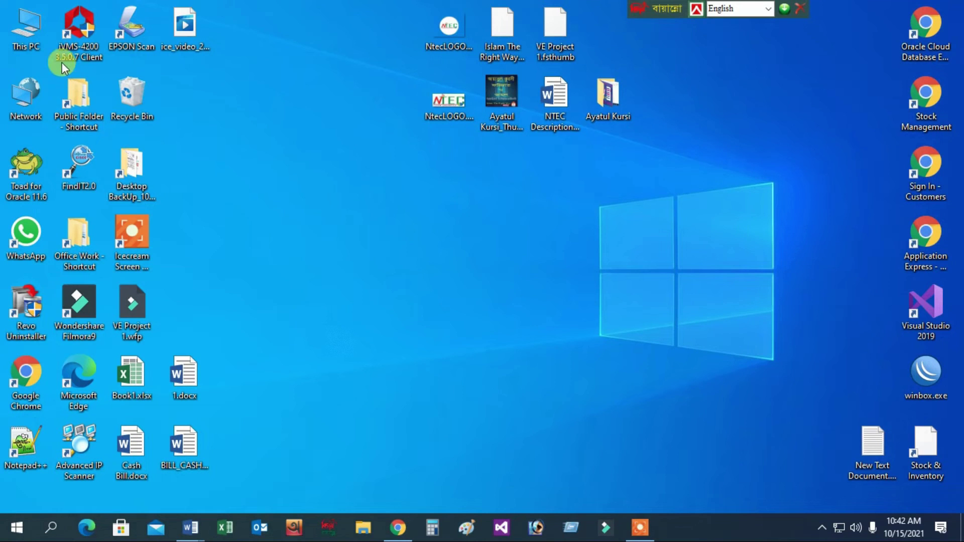
{"action": "right_click", "coordinate": [25, 35]}
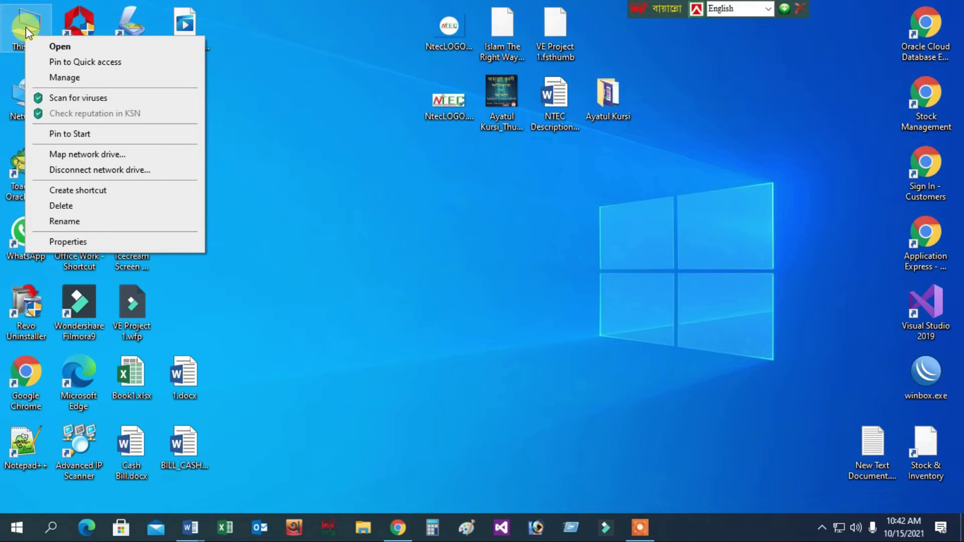
{"action": "left_click", "coordinate": [65, 241]}
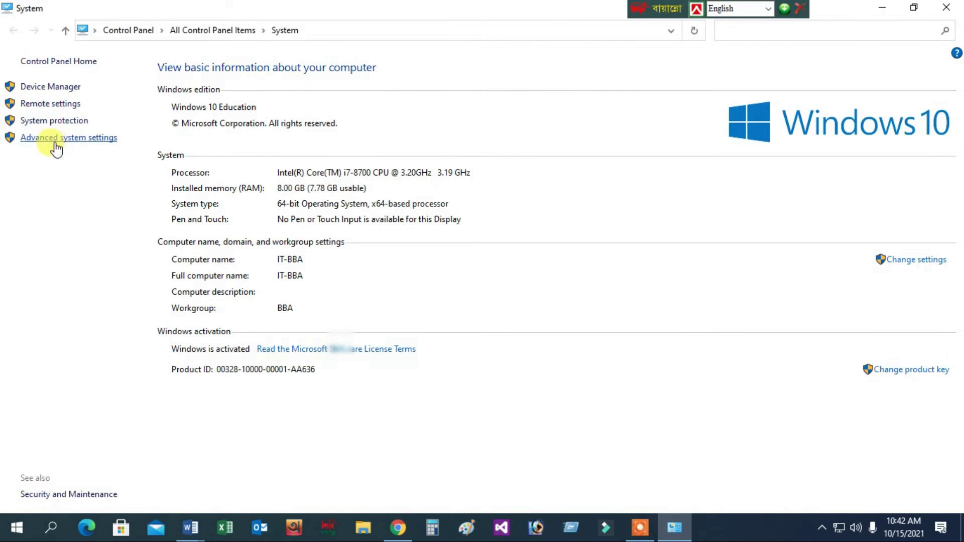
Open the Computer Name/Domain Changes dialog from the advanced system settings, with System Properties moved toward the middle of the screen.
{"action": "left_click", "coordinate": [86, 142]}
{"action": "left_click_drag", "start_coordinate": [181, 56], "coordinate": [523, 126]}
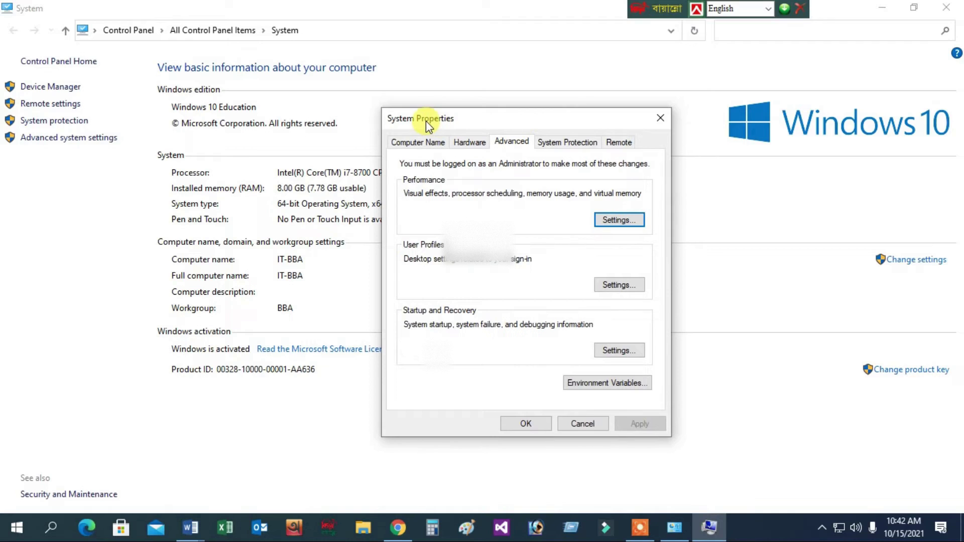
{"action": "left_click", "coordinate": [430, 141]}
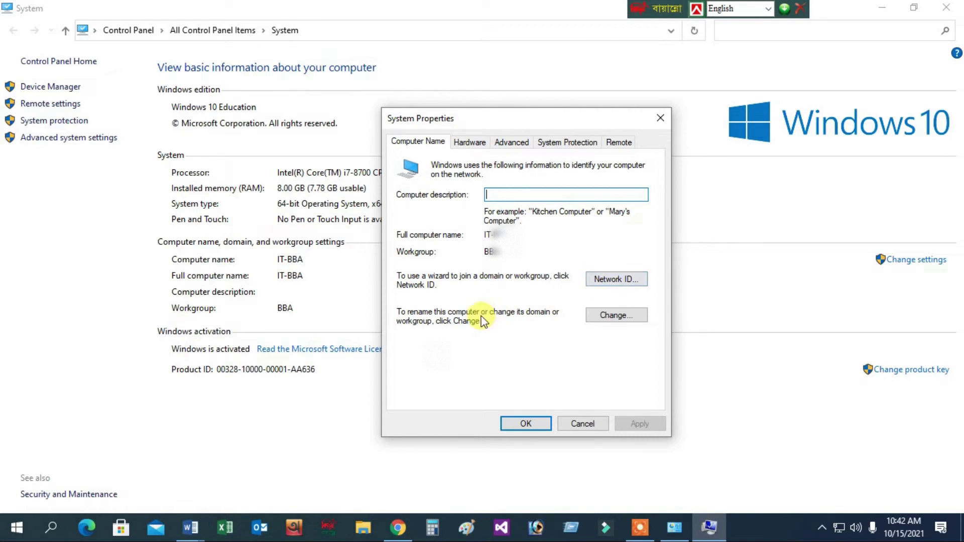
{"action": "left_click", "coordinate": [614, 315]}
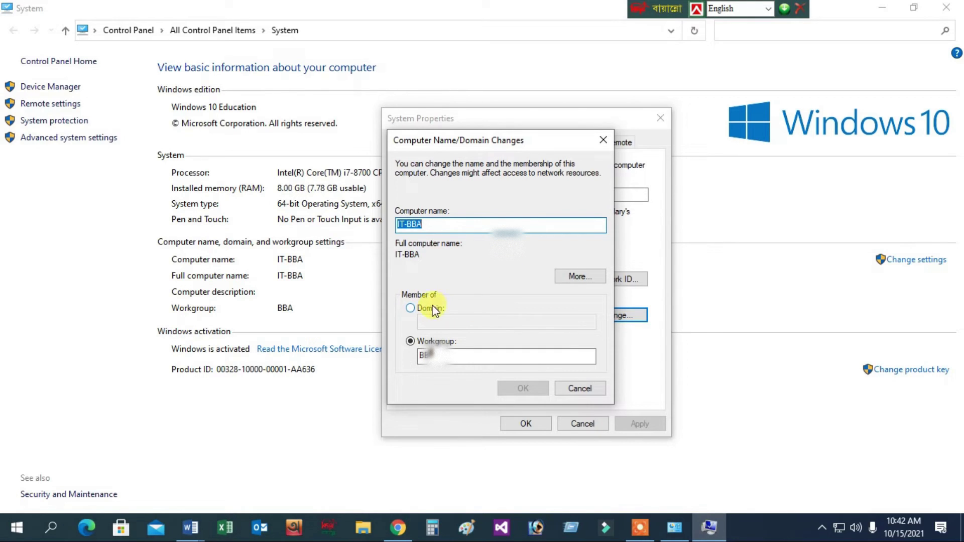
Try the Domain membership option, switch back to Workgroup and select its name, cancel the changes and close the system windows.
{"action": "left_click", "coordinate": [411, 309]}
{"action": "left_click", "coordinate": [464, 322]}
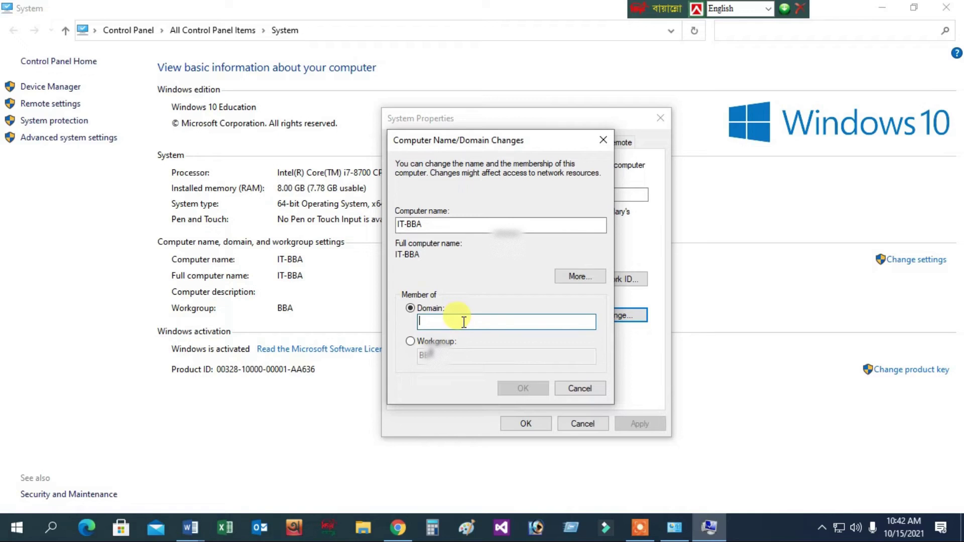
{"action": "left_click", "coordinate": [411, 343]}
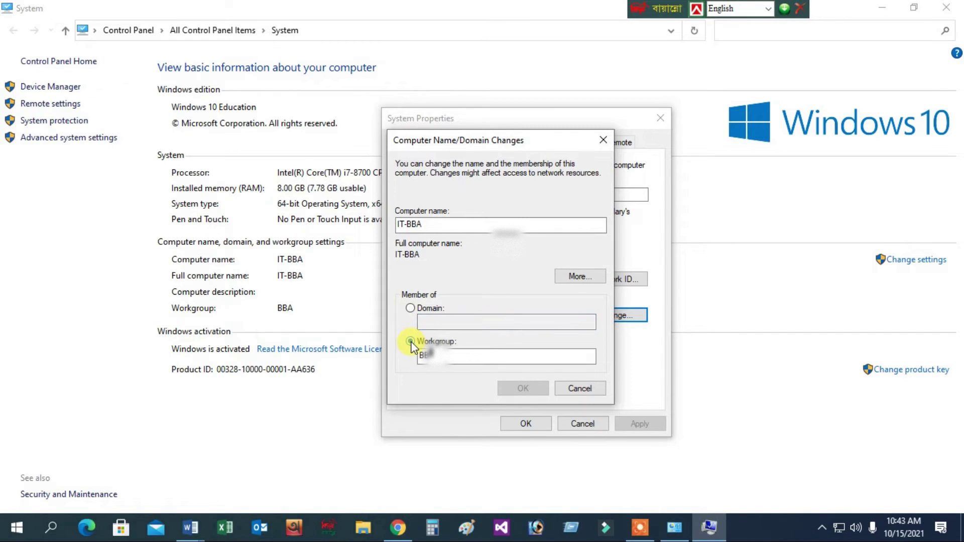
{"action": "left_click", "coordinate": [456, 355]}
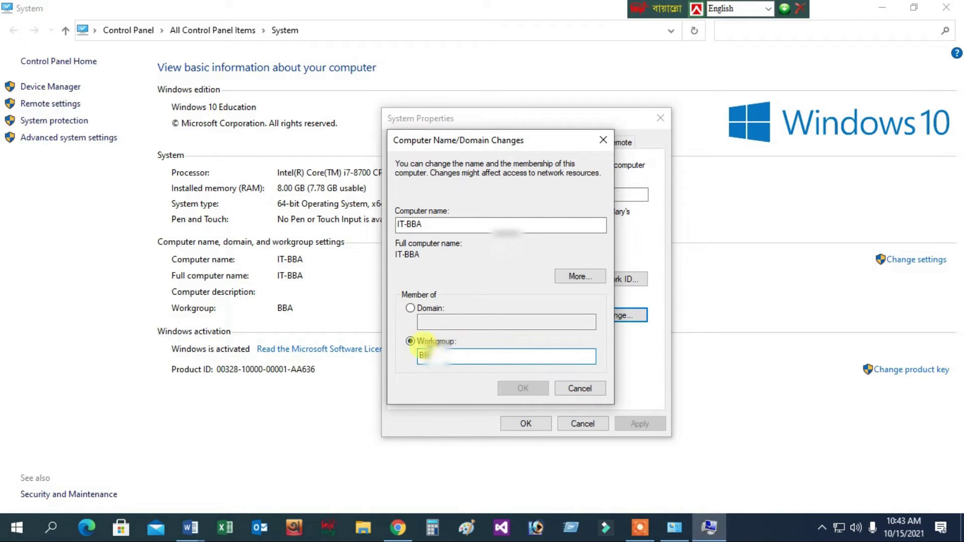
{"action": "left_click_drag", "start_coordinate": [418, 355], "coordinate": [490, 371]}
{"action": "left_click", "coordinate": [585, 389]}
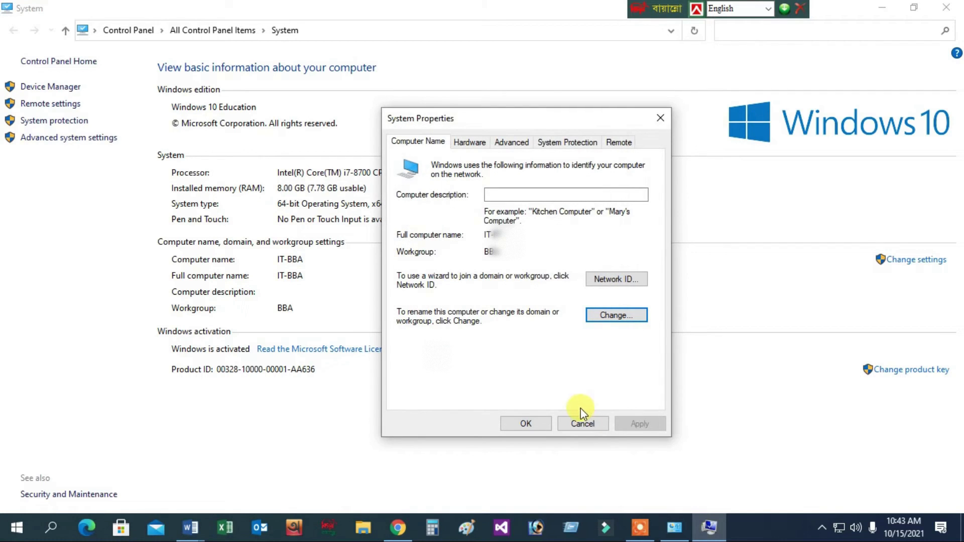
{"action": "left_click", "coordinate": [526, 424]}
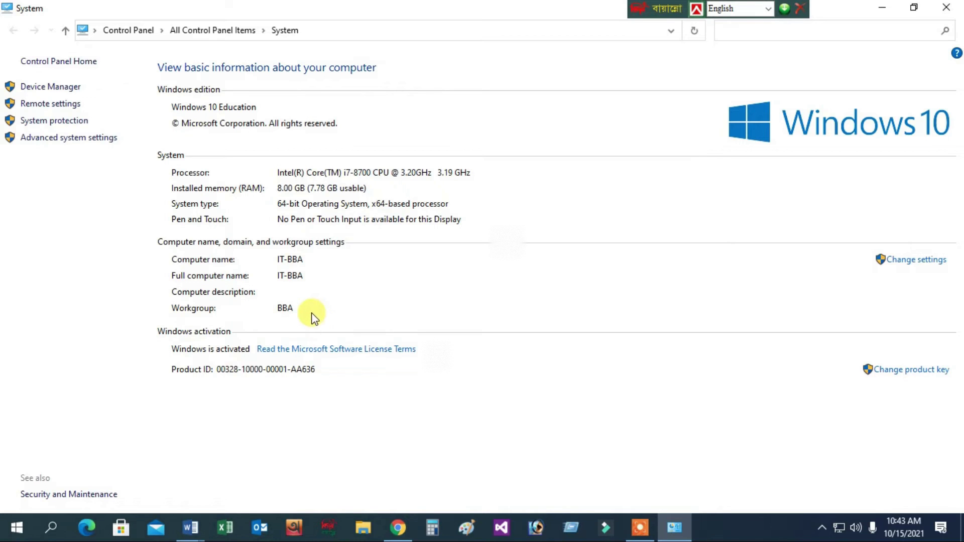
{"action": "left_click", "coordinate": [946, 7]}
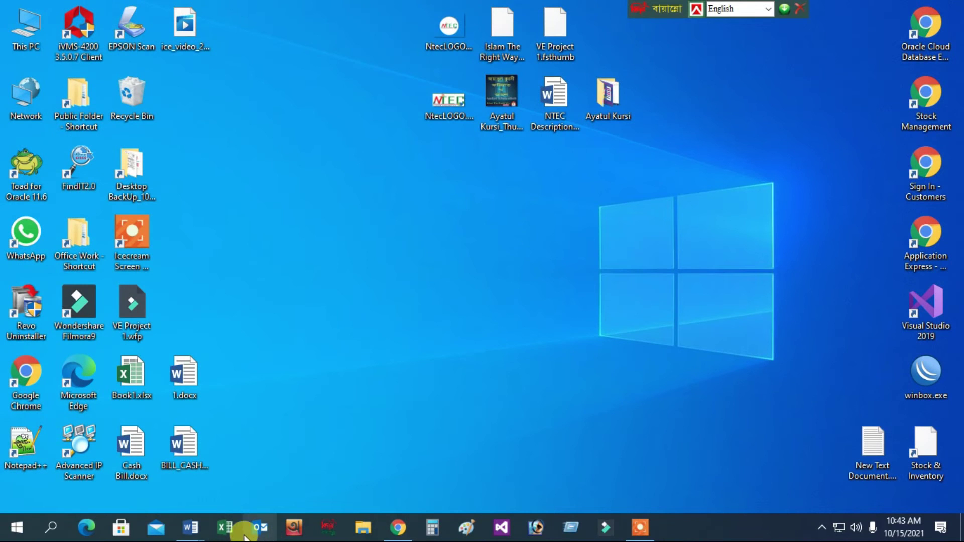
Review the Step-2 line in the Word network notes and minimize the document again.
{"action": "mouse_move", "coordinate": [193, 526]}
{"action": "left_click", "coordinate": [225, 470]}
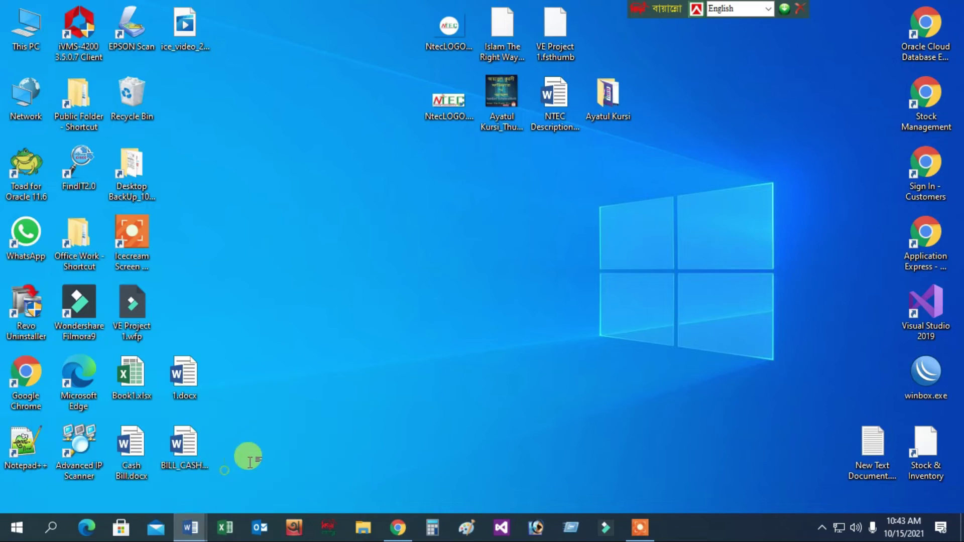
{"action": "scroll", "coordinate": [376, 404], "scroll_direction": "down", "scroll_amount": 2}
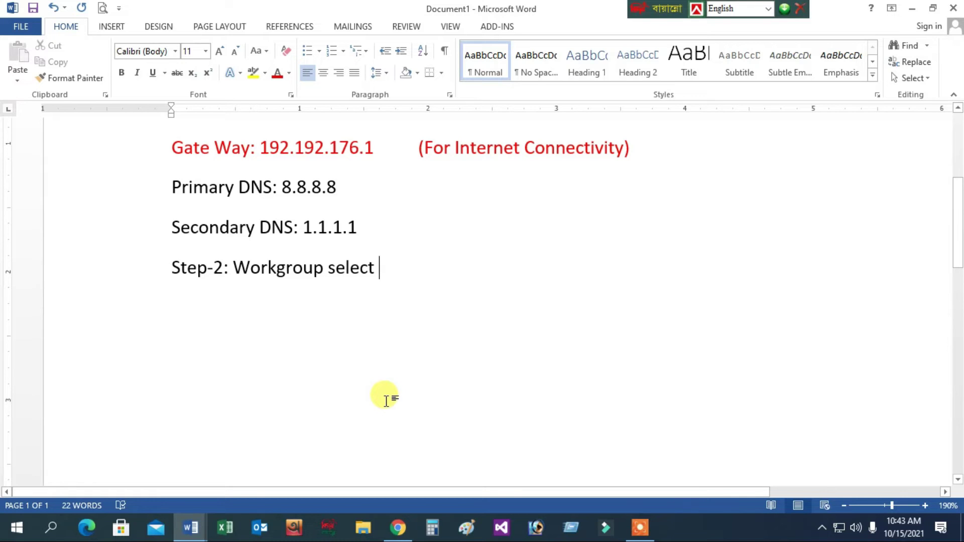
{"action": "left_click", "coordinate": [911, 10]}
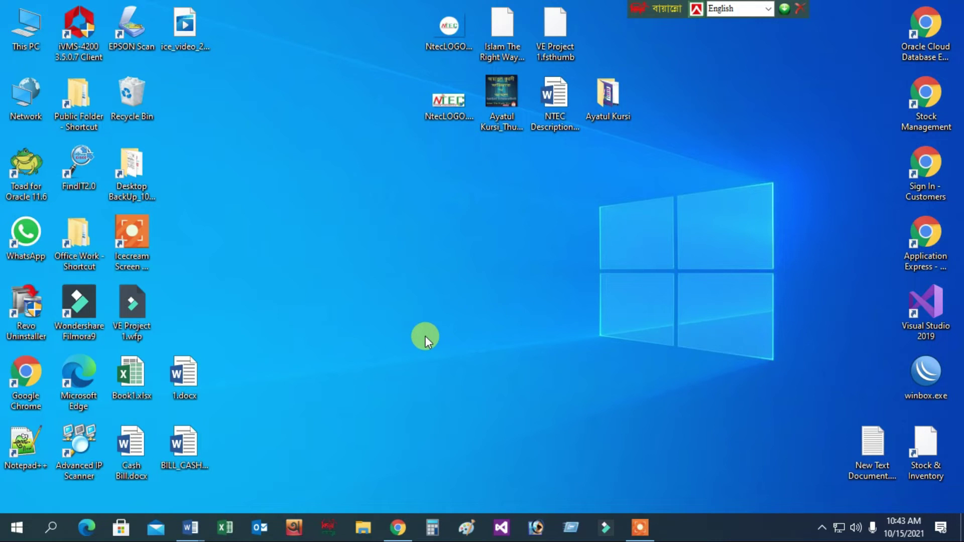
Open the advanced sharing settings of the Network and Sharing Center through Control Panel.
{"action": "left_click", "coordinate": [56, 527]}
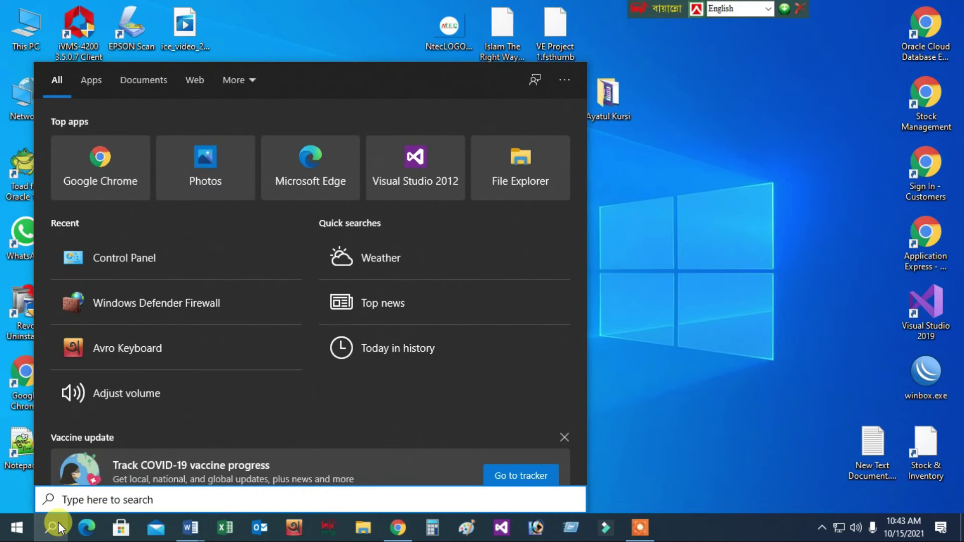
{"action": "type", "text": "contr"}
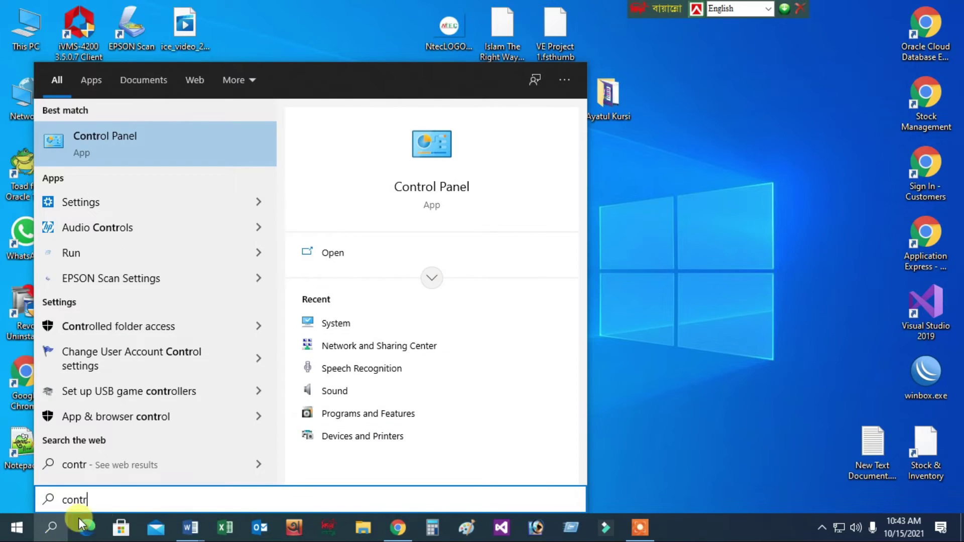
{"action": "left_click", "coordinate": [186, 162]}
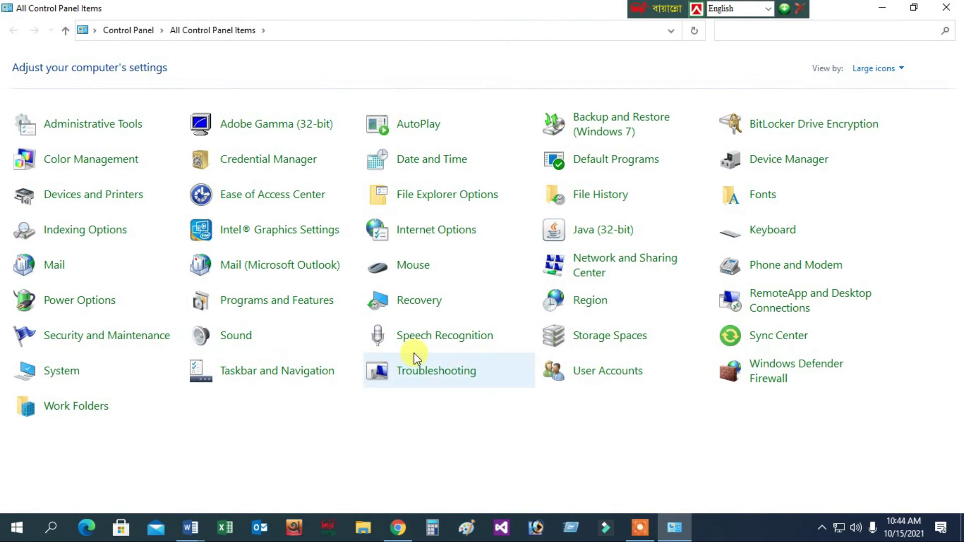
{"action": "left_click", "coordinate": [592, 270]}
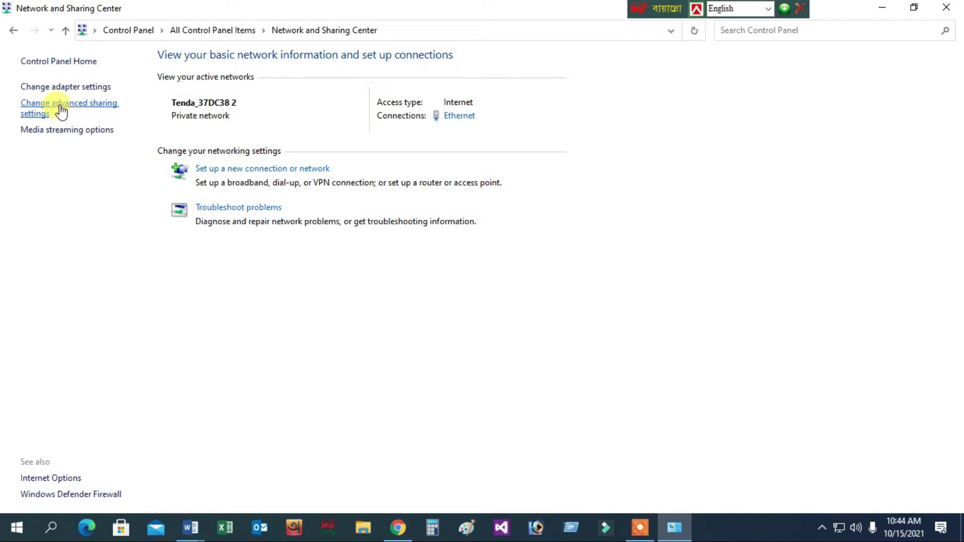
{"action": "left_click", "coordinate": [91, 107]}
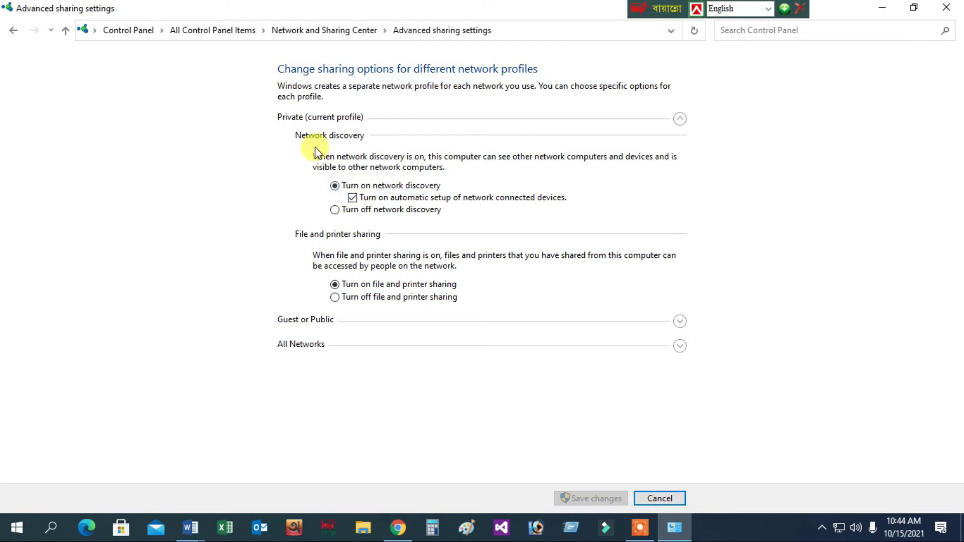
Turn off network discovery for the Private (current profile) network and collapse that section.
{"action": "left_click", "coordinate": [679, 119]}
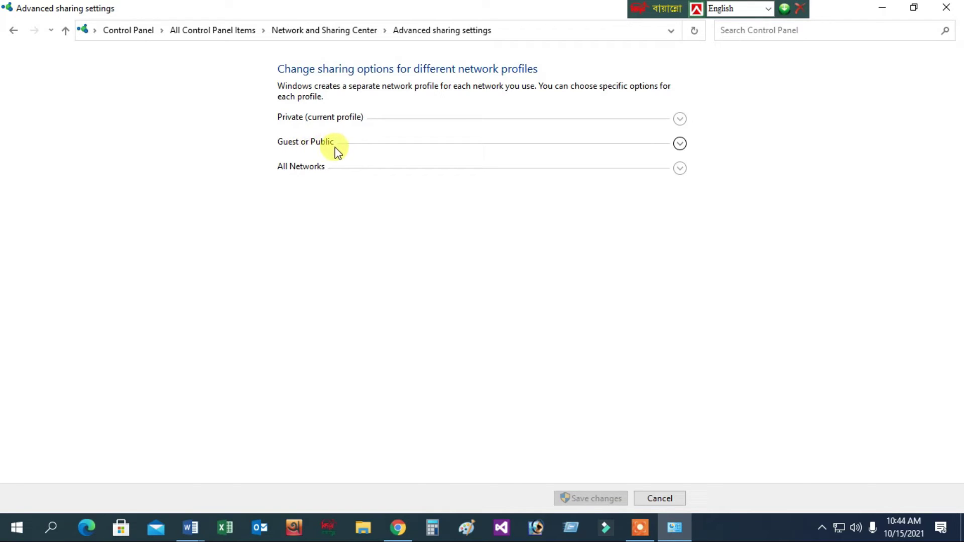
{"action": "left_click", "coordinate": [680, 119]}
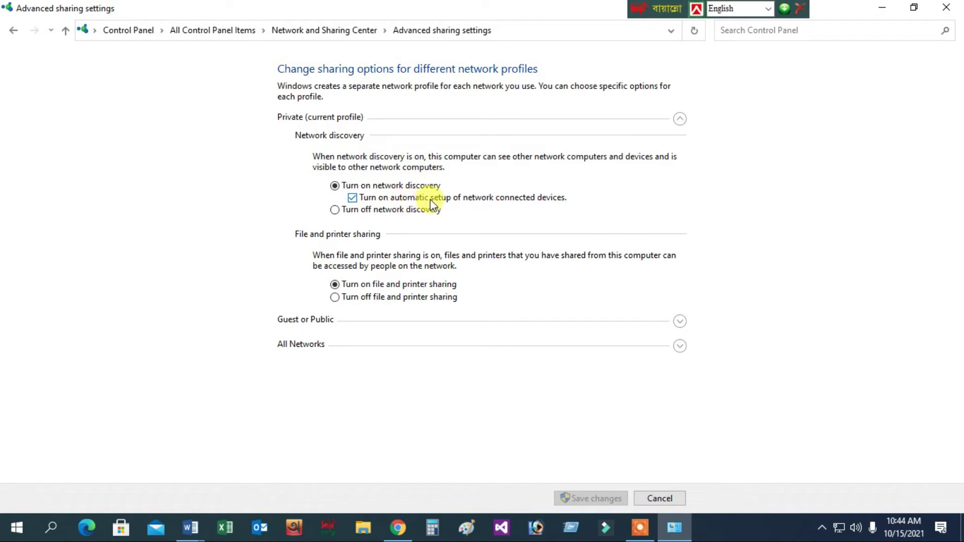
{"action": "left_click", "coordinate": [355, 199]}
{"action": "left_click", "coordinate": [338, 211]}
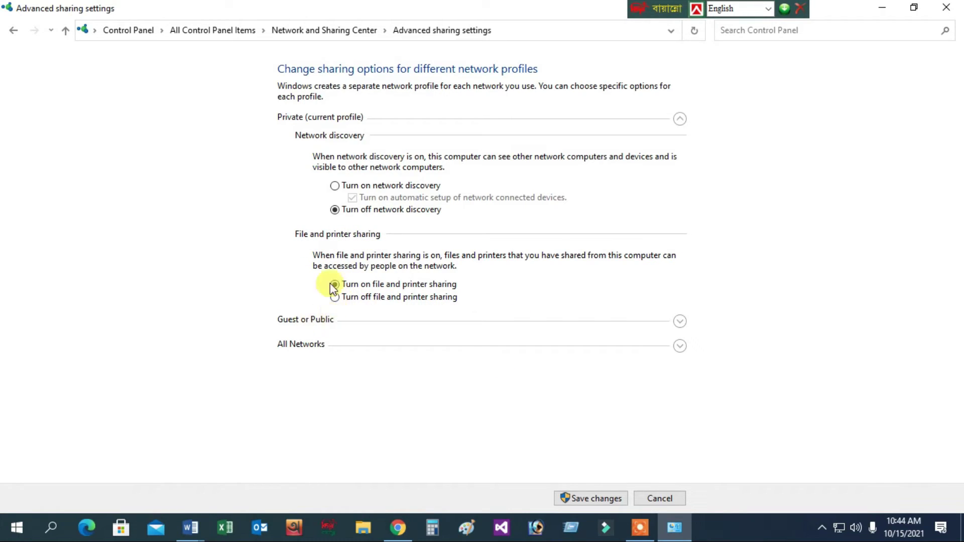
{"action": "left_click", "coordinate": [680, 121]}
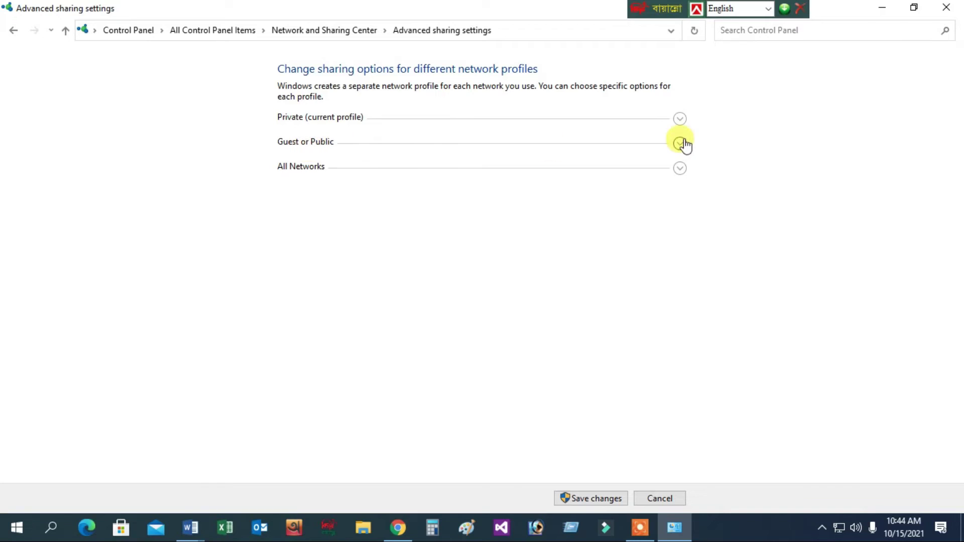
Check the Guest or Public options, choose to turn off password protected sharing under All Networks, and save the changes.
{"action": "left_click", "coordinate": [681, 144]}
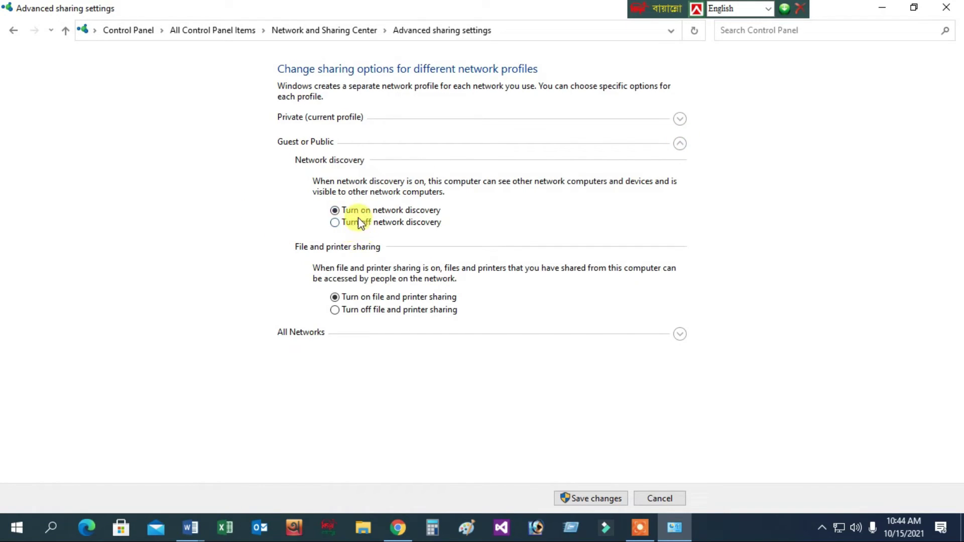
{"action": "left_click", "coordinate": [679, 144]}
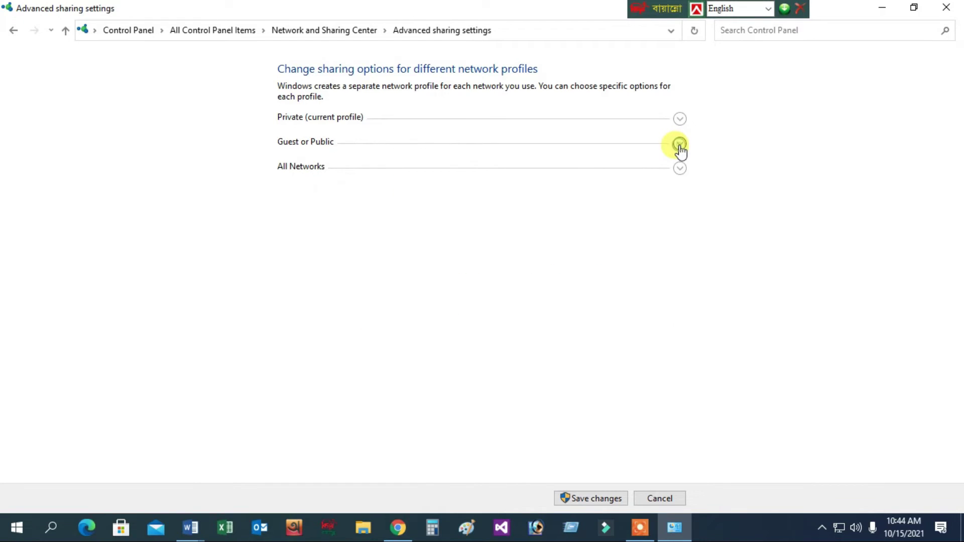
{"action": "left_click", "coordinate": [679, 167]}
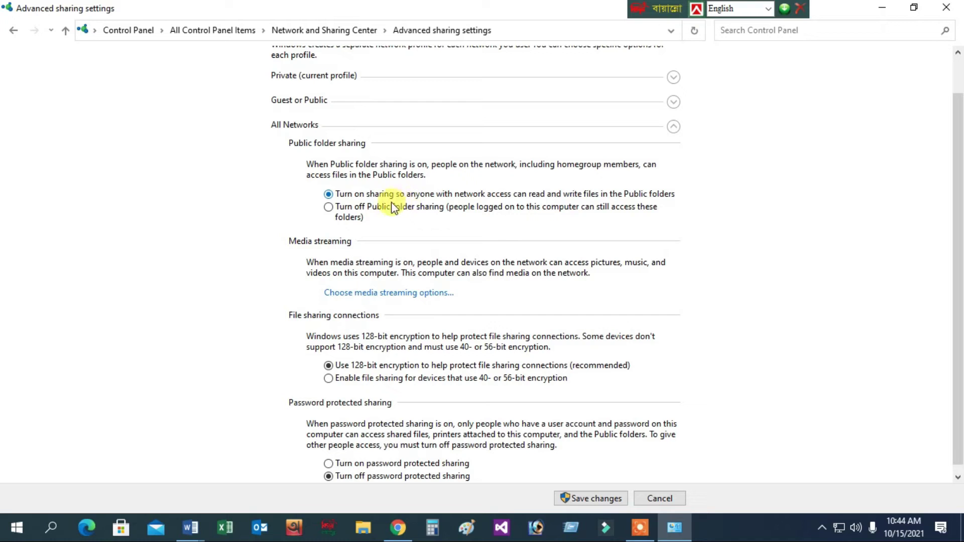
{"action": "scroll", "coordinate": [384, 265], "scroll_direction": "down", "scroll_amount": 1}
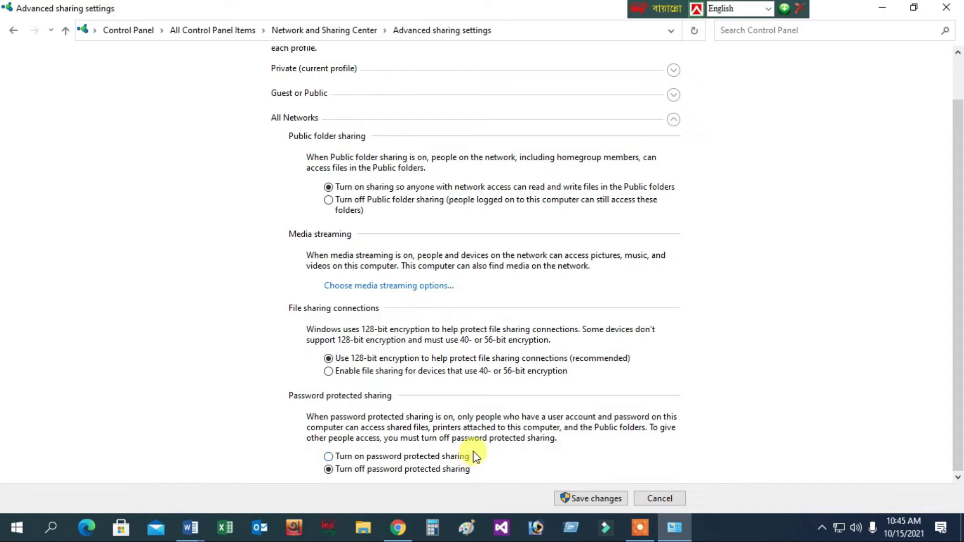
{"action": "left_click", "coordinate": [328, 469]}
{"action": "left_click", "coordinate": [605, 503]}
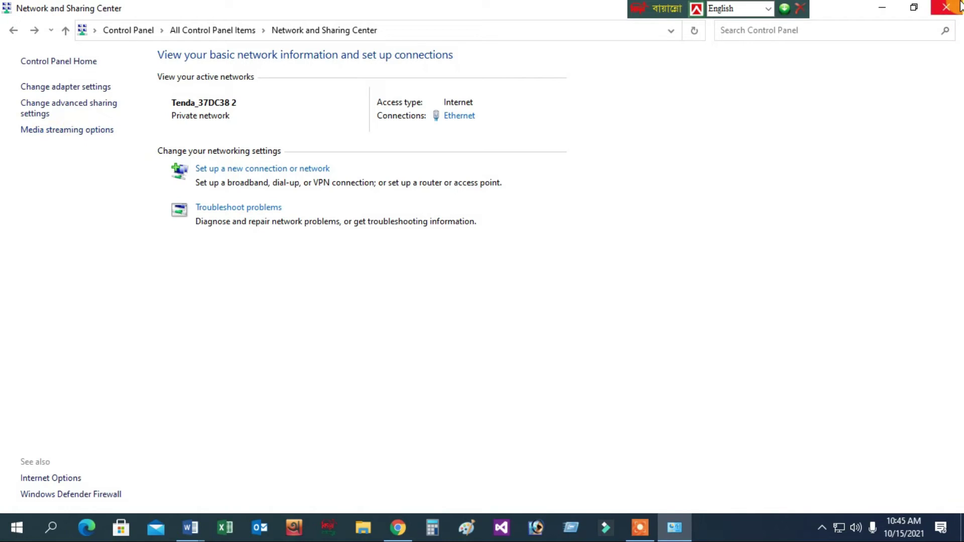
Revisit the Network and Sharing Center from the full list of Control Panel items and close it.
{"action": "left_click", "coordinate": [13, 33]}
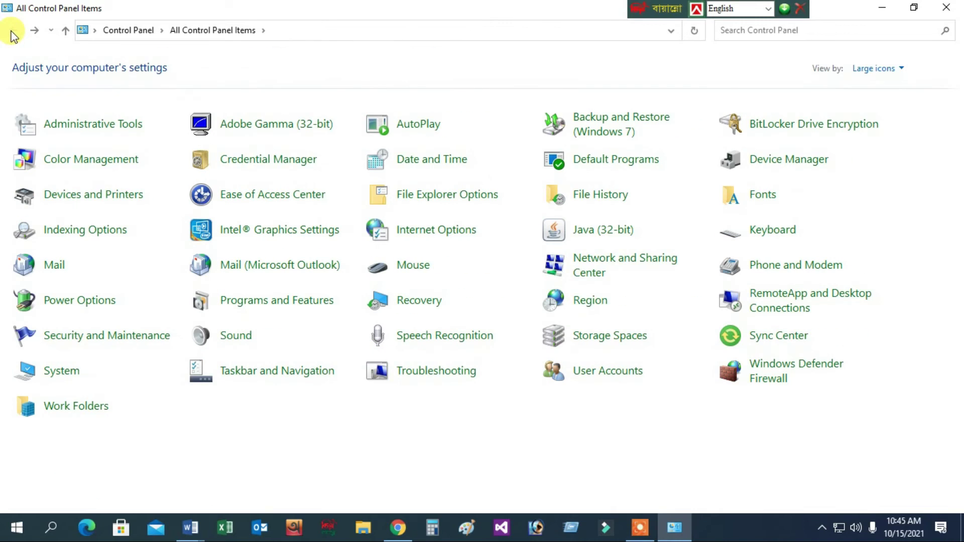
{"action": "left_click", "coordinate": [596, 270]}
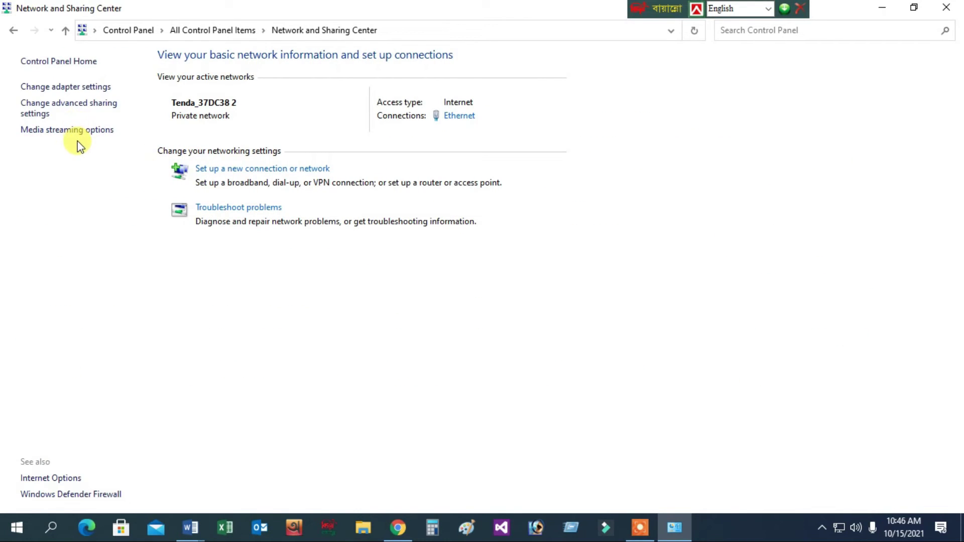
{"action": "left_click", "coordinate": [941, 7]}
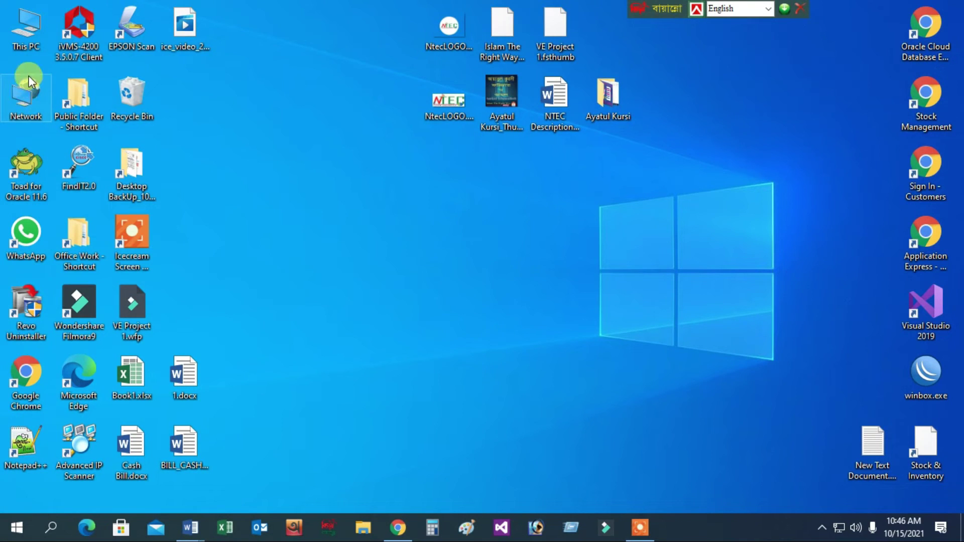
Open the advanced system settings of This PC from its system information page.
{"action": "right_click", "coordinate": [28, 40]}
{"action": "left_click", "coordinate": [75, 244]}
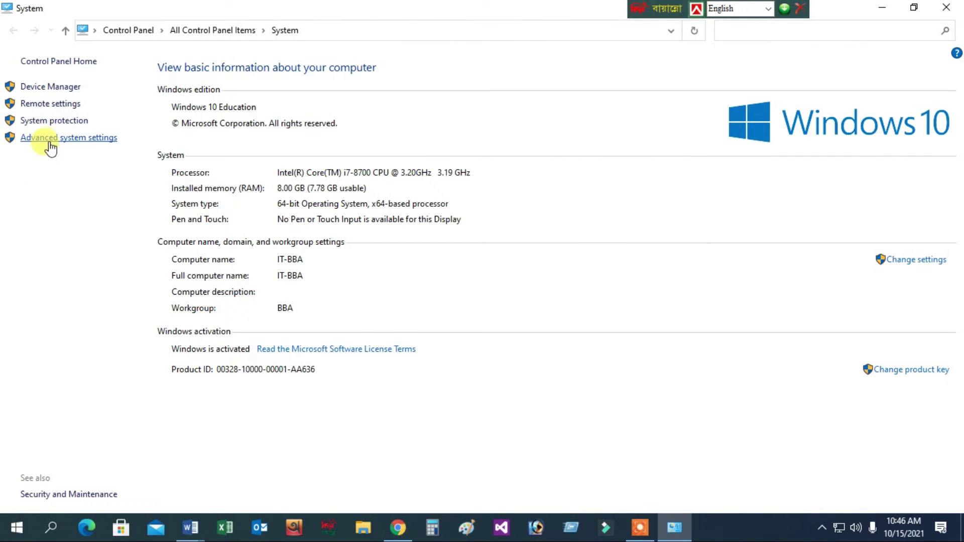
{"action": "left_click", "coordinate": [53, 142]}
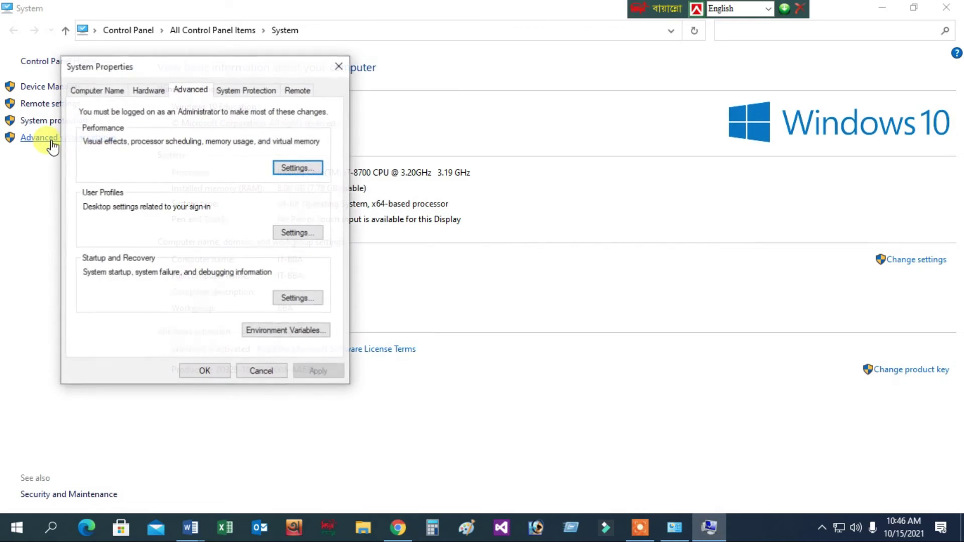
Close the System Properties dialog and the System information window.
{"action": "left_click", "coordinate": [337, 66]}
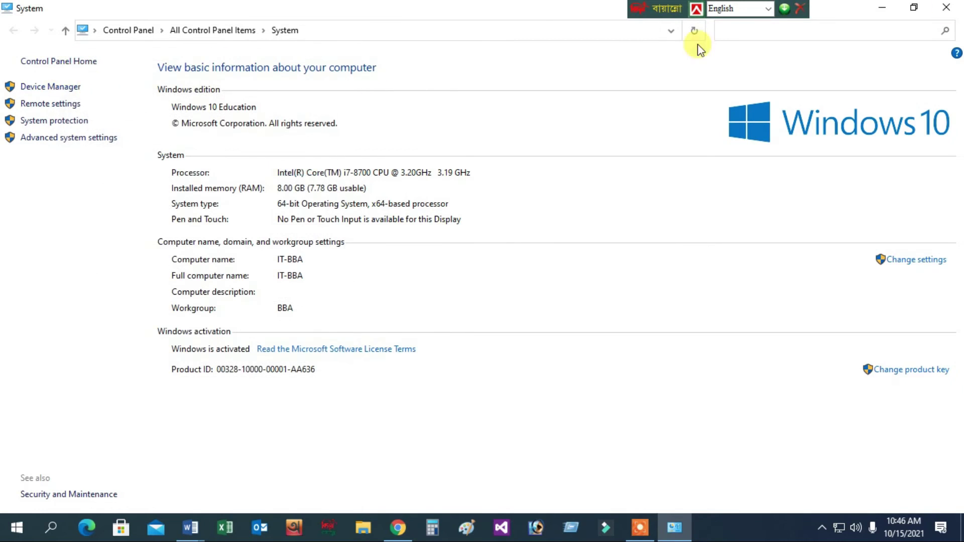
{"action": "left_click", "coordinate": [946, 7]}
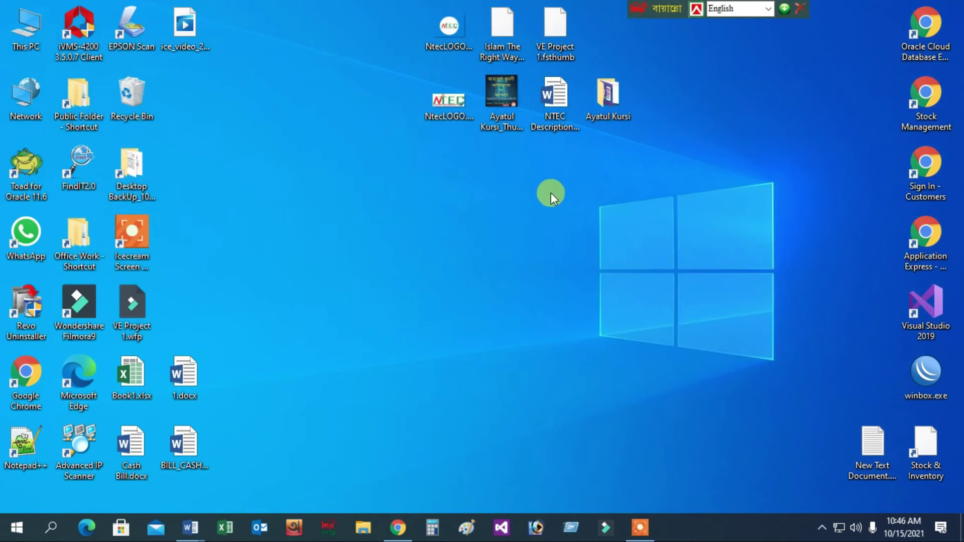
Review the desktop's Personalization settings, including the Background, Themes, Start and Taskbar pages, and close Settings.
{"action": "right_click", "coordinate": [428, 192]}
{"action": "left_click", "coordinate": [481, 379]}
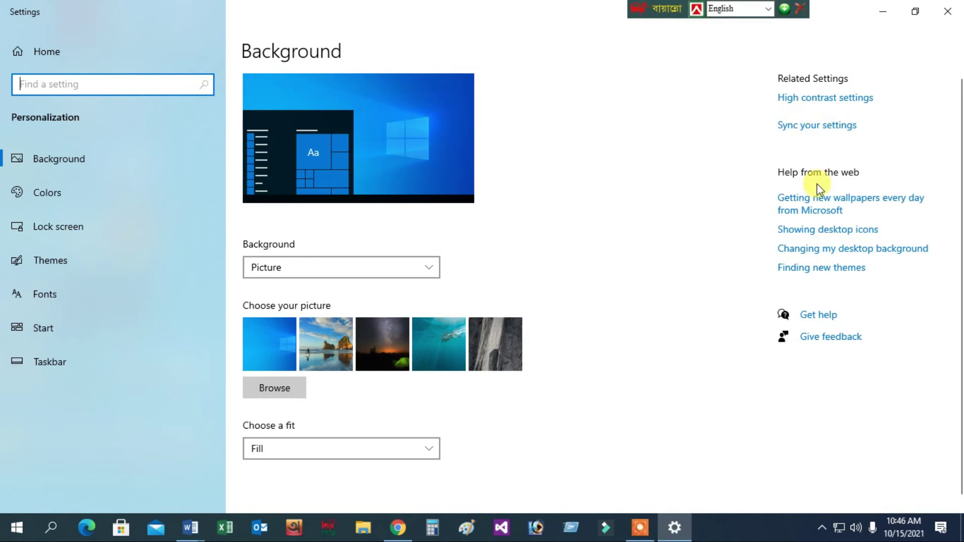
{"action": "left_click", "coordinate": [60, 157]}
{"action": "left_click", "coordinate": [49, 199]}
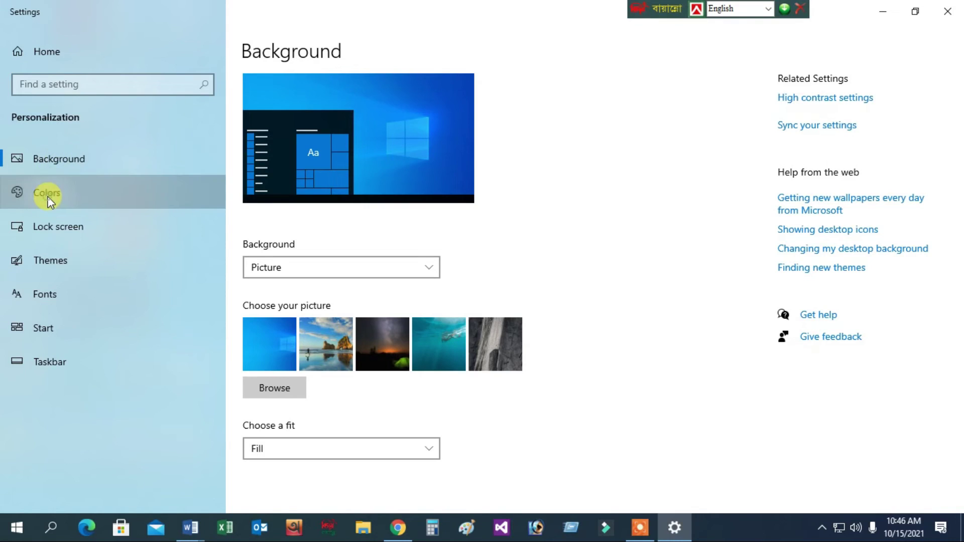
{"action": "left_click", "coordinate": [47, 261]}
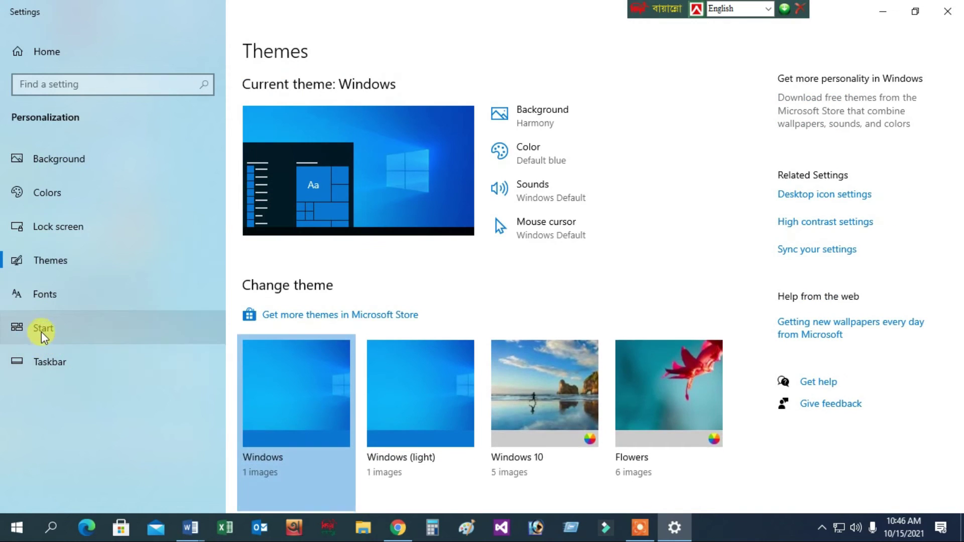
{"action": "left_click", "coordinate": [44, 329]}
{"action": "left_click", "coordinate": [43, 360]}
{"action": "left_click", "coordinate": [948, 11]}
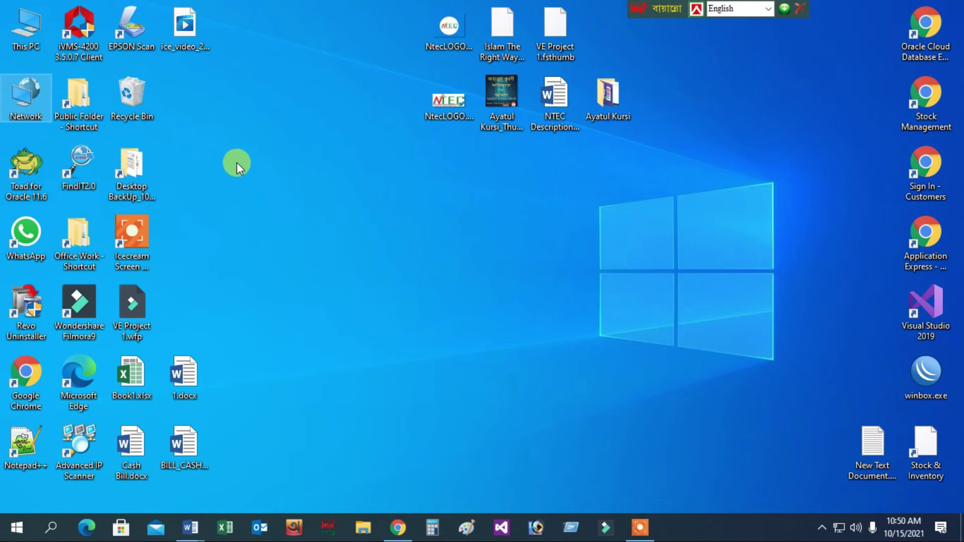
Review the Desktop Icon Settings from the Themes page of Personalization, accept them with Computer, Recycle Bin and Network enabled, and close Settings.
{"action": "left_click", "coordinate": [21, 529]}
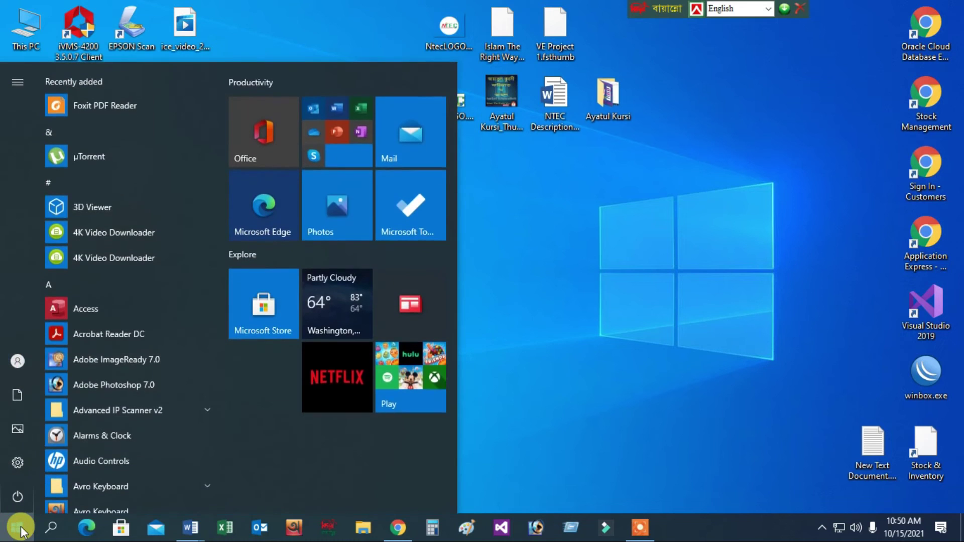
{"action": "left_click", "coordinate": [17, 462]}
{"action": "left_click", "coordinate": [852, 168]}
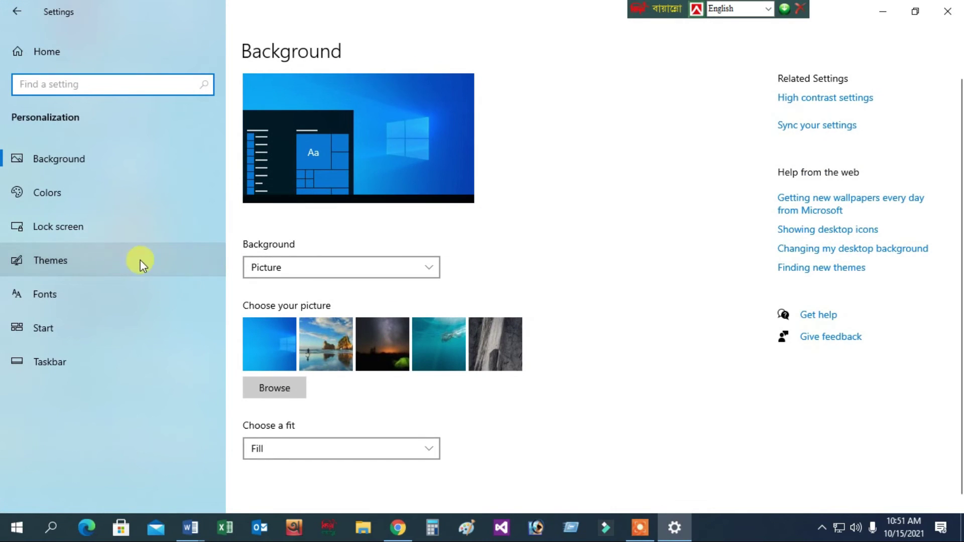
{"action": "left_click", "coordinate": [53, 266]}
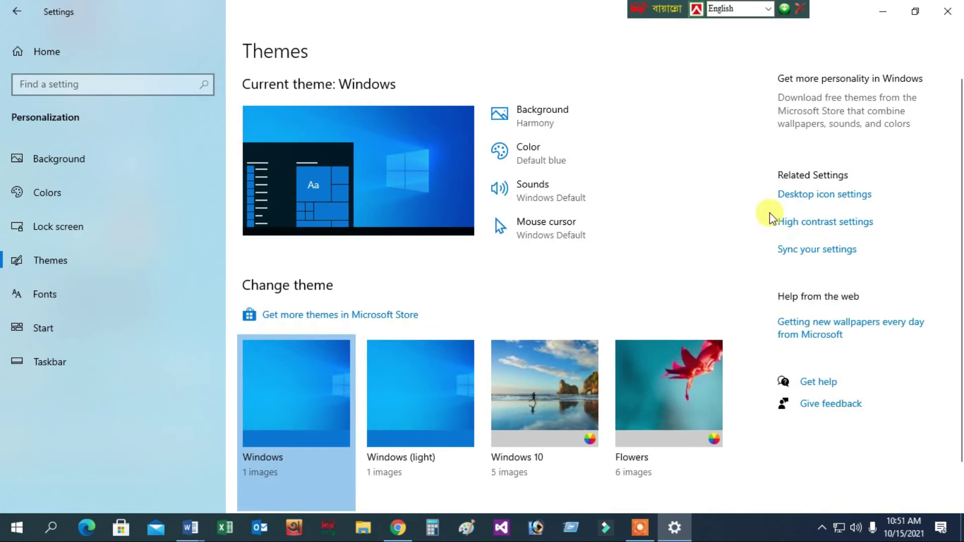
{"action": "left_click", "coordinate": [829, 196]}
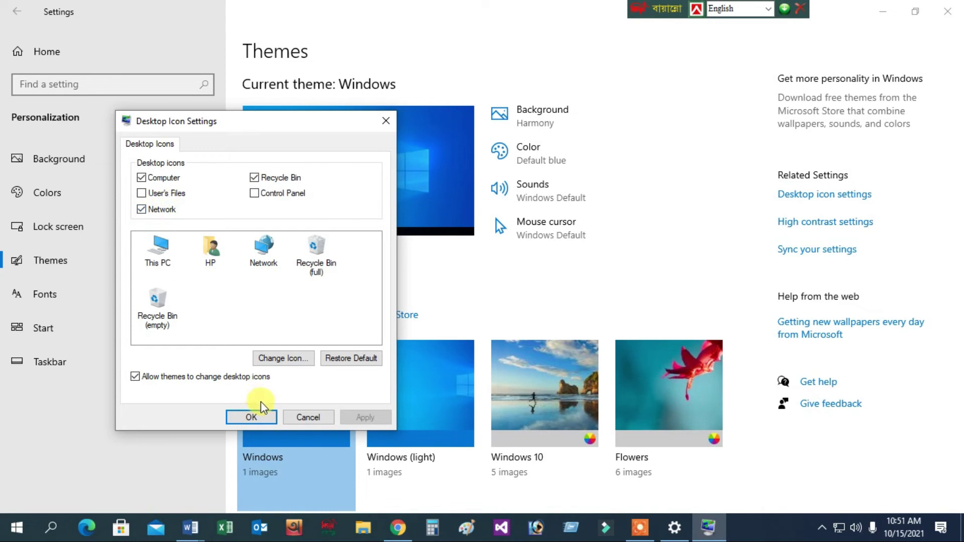
{"action": "left_click", "coordinate": [251, 416]}
{"action": "left_click", "coordinate": [947, 11]}
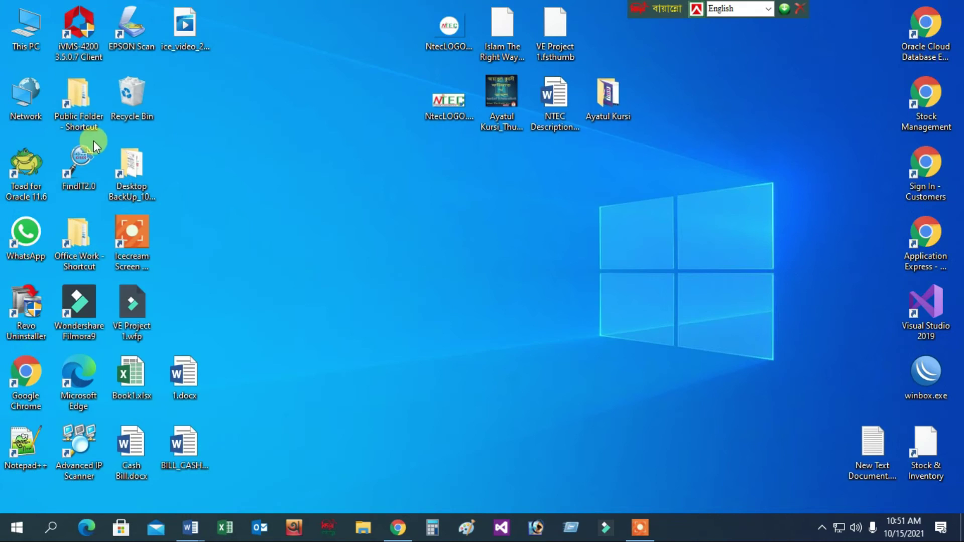
Open Network from the desktop, turn on network discovery and file sharing there, and minimize the window.
{"action": "double_click", "coordinate": [24, 100]}
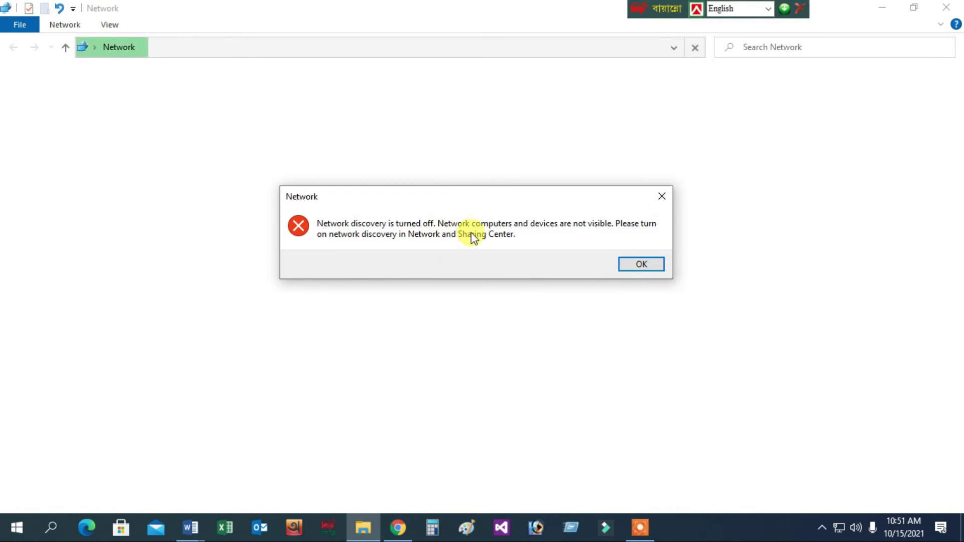
{"action": "left_click", "coordinate": [639, 265]}
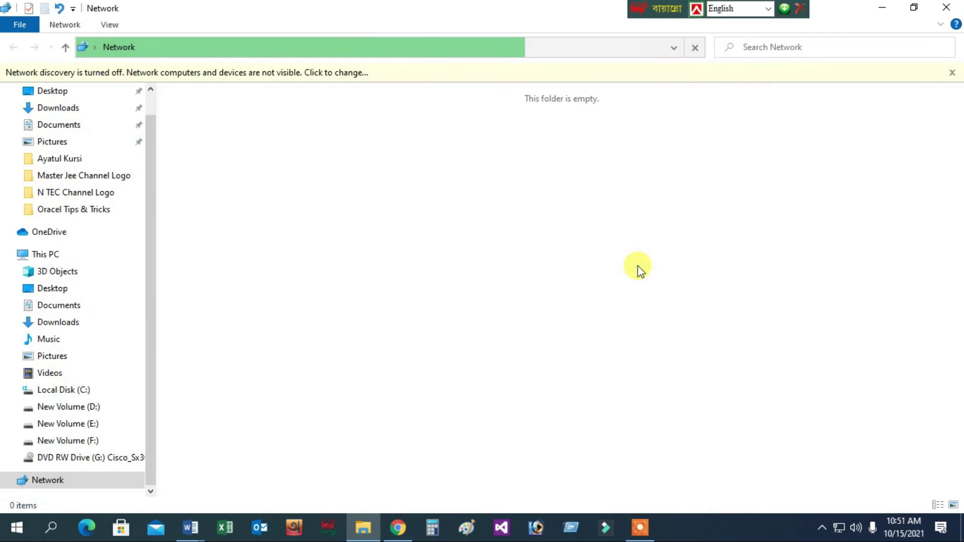
{"action": "left_click", "coordinate": [382, 73]}
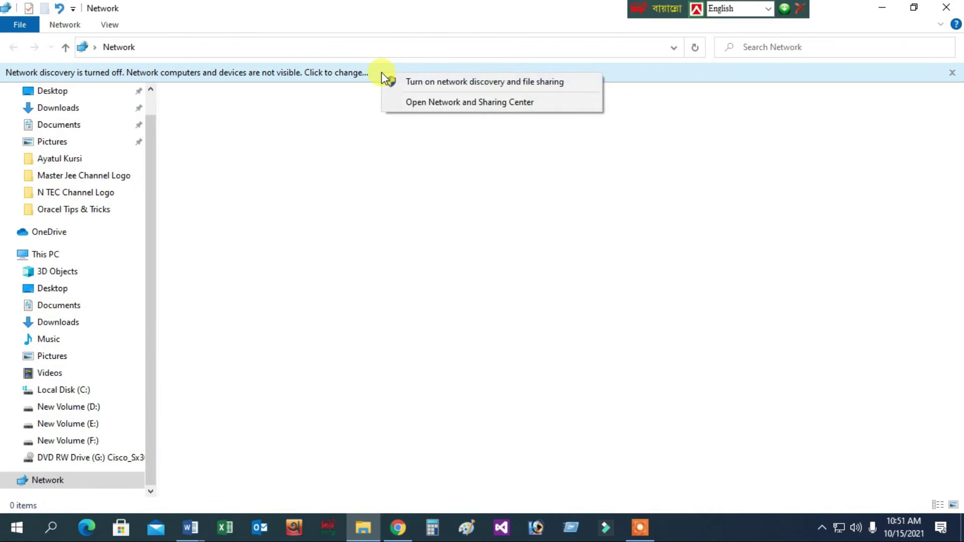
{"action": "left_click", "coordinate": [444, 83]}
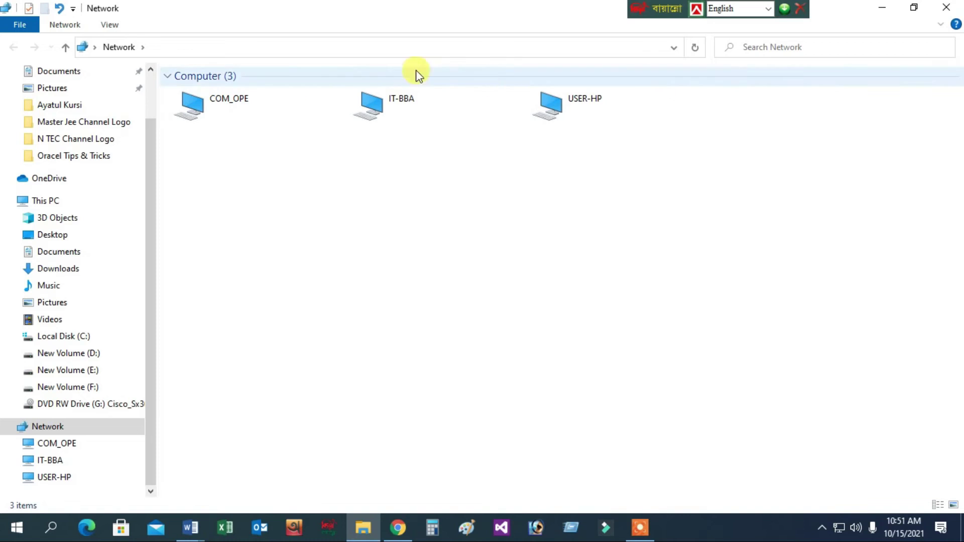
{"action": "left_click", "coordinate": [882, 7]}
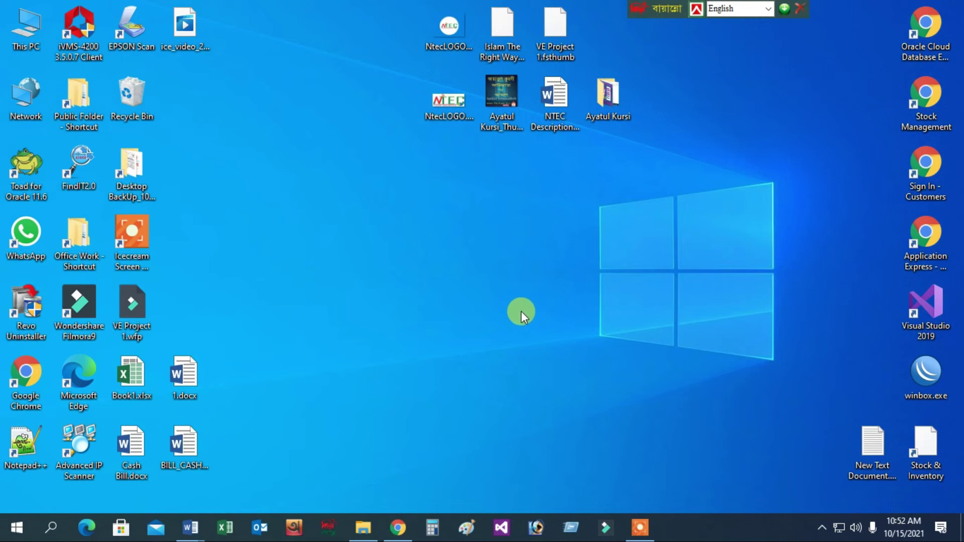
Open This PC, look at the contents of New Volume (E:), and return to the drive list.
{"action": "double_click", "coordinate": [26, 34]}
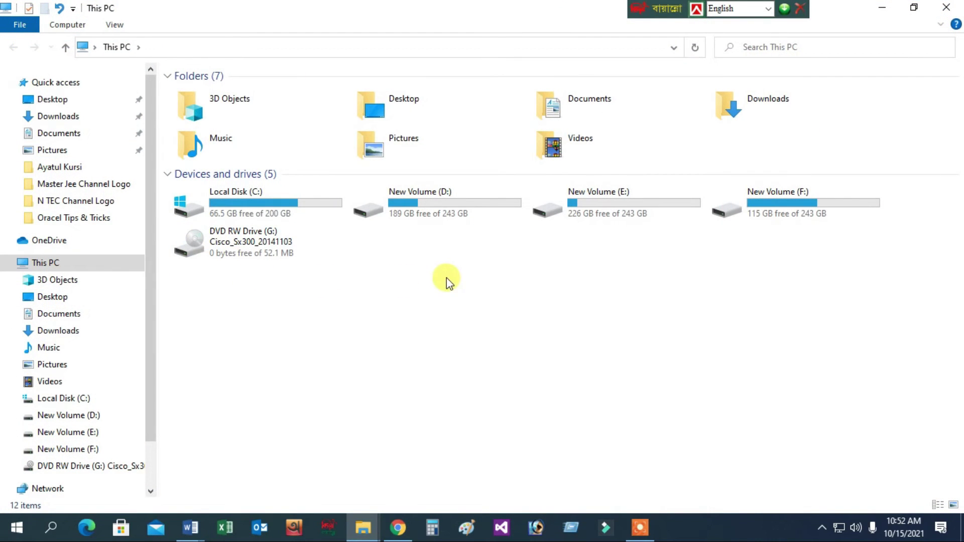
{"action": "double_click", "coordinate": [604, 202]}
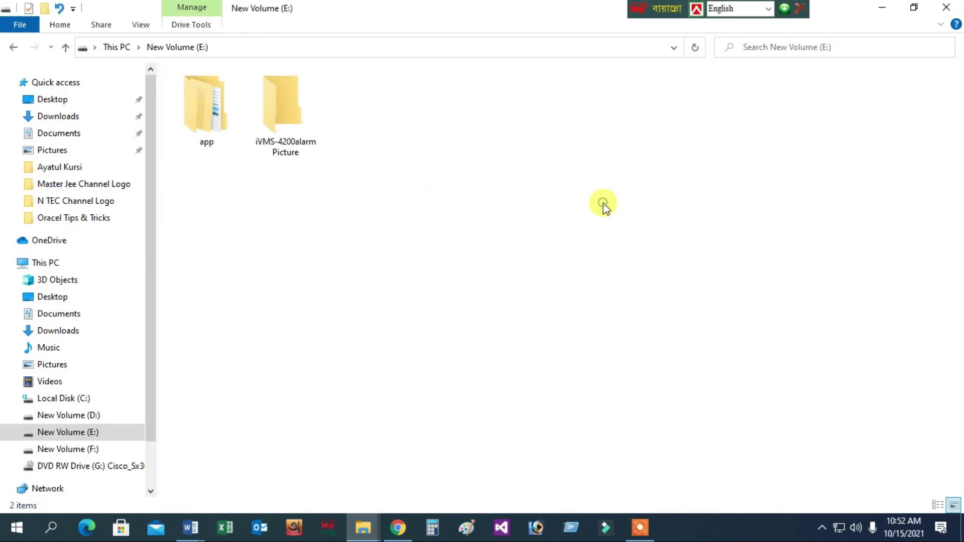
{"action": "left_click", "coordinate": [14, 47]}
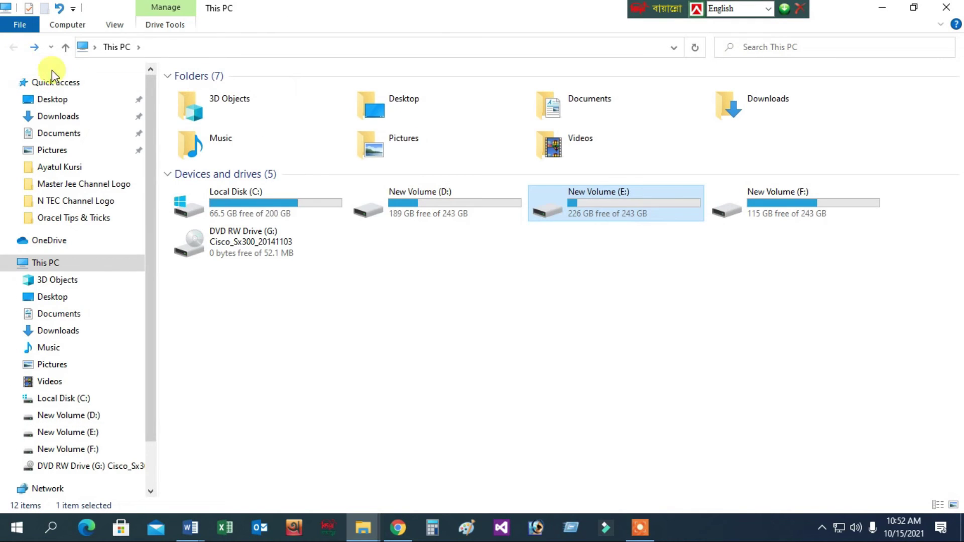
{"action": "right_click", "coordinate": [614, 210]}
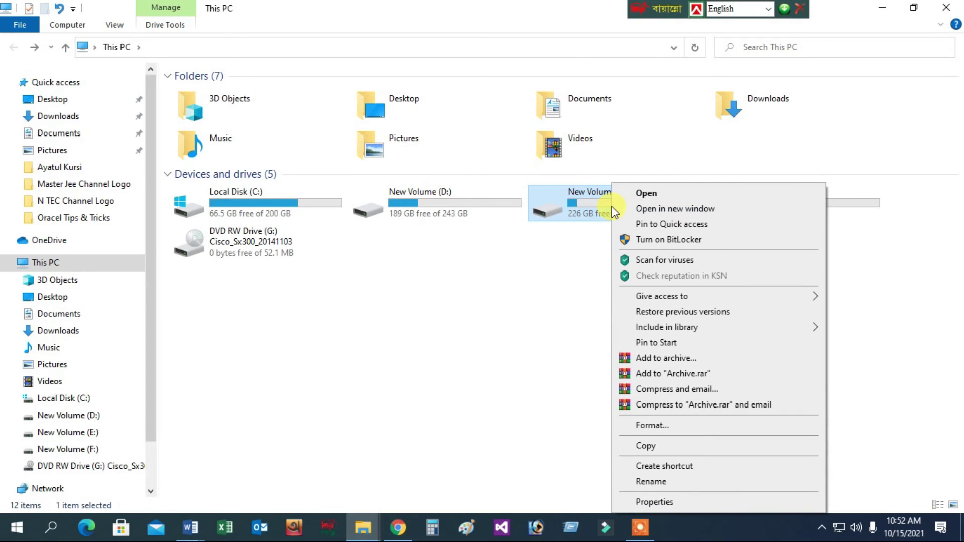
{"action": "left_click", "coordinate": [511, 273]}
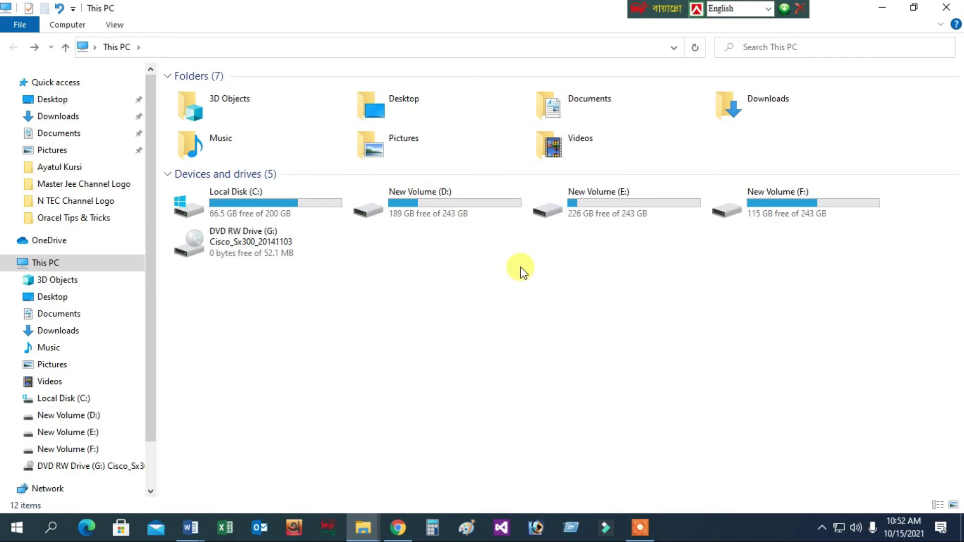
Enable advanced sharing for New Volume (E:) in its properties and set the share name to "E on IT PC".
{"action": "right_click", "coordinate": [568, 208]}
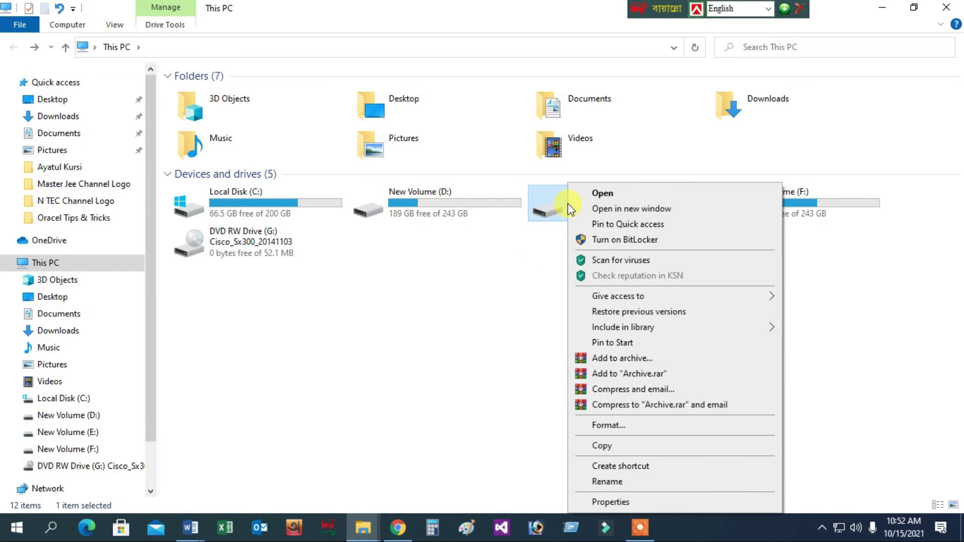
{"action": "left_click", "coordinate": [607, 502]}
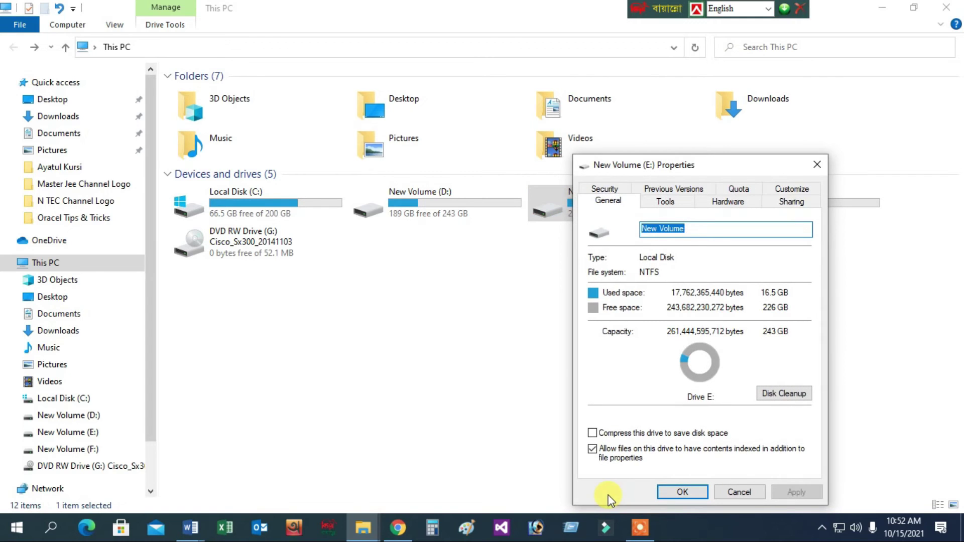
{"action": "left_click", "coordinate": [788, 206]}
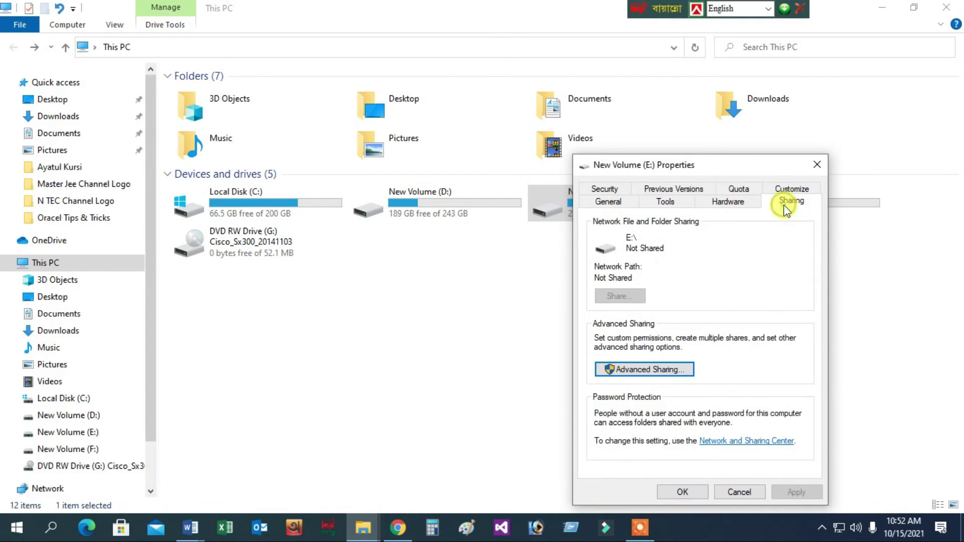
{"action": "left_click", "coordinate": [659, 369]}
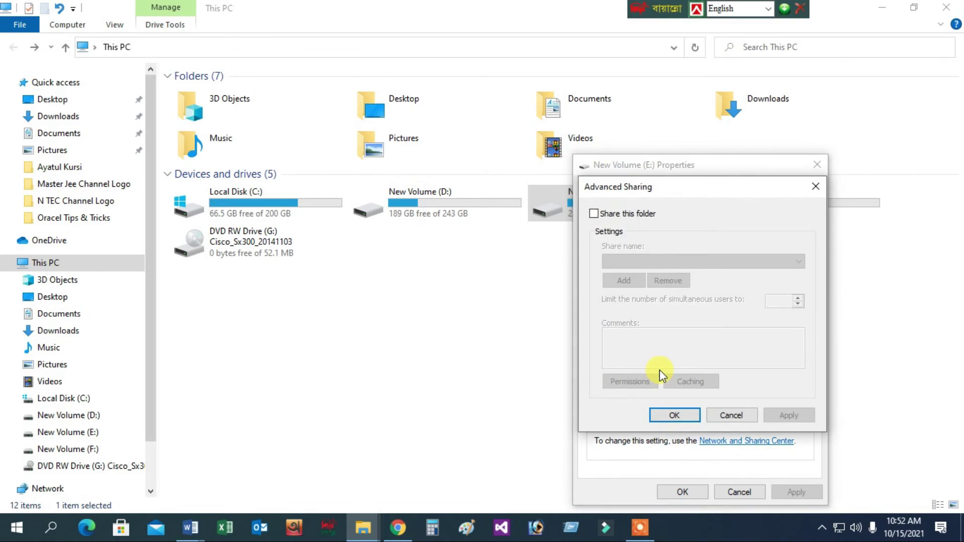
{"action": "left_click", "coordinate": [594, 214]}
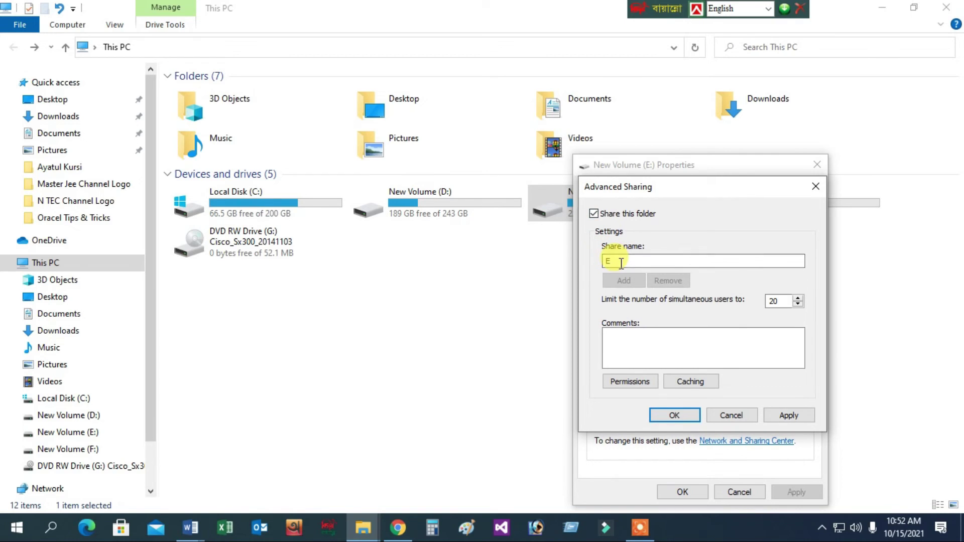
{"action": "left_click", "coordinate": [754, 264]}
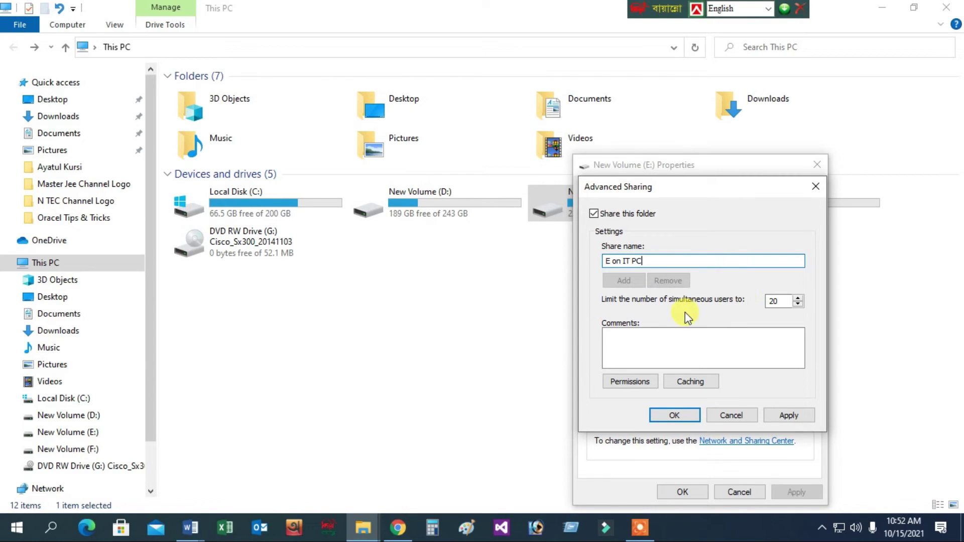
Allow Full Control for Everyone in the share's permissions, apply the sharing settings, and close the drive's properties.
{"action": "left_click", "coordinate": [627, 383]}
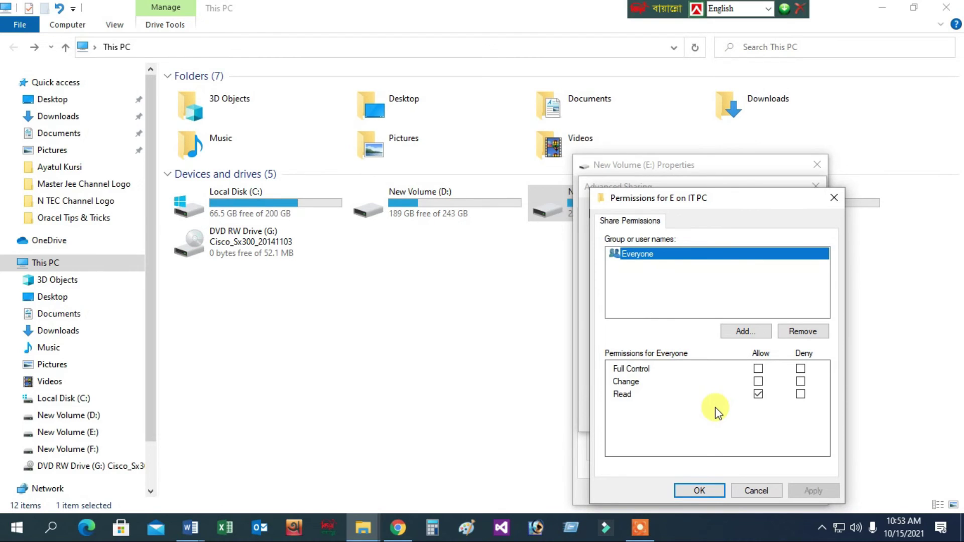
{"action": "left_click", "coordinate": [758, 371]}
{"action": "left_click", "coordinate": [803, 490]}
{"action": "left_click", "coordinate": [708, 490]}
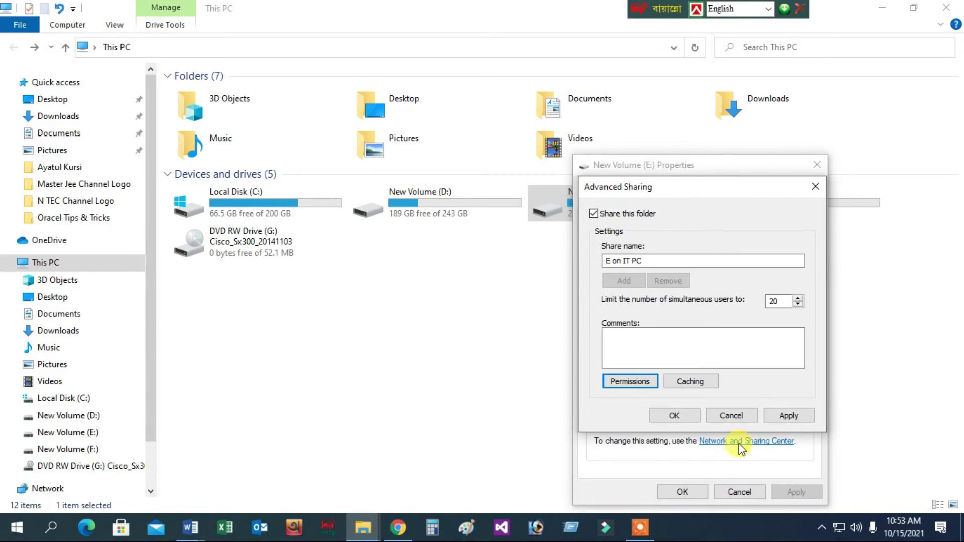
{"action": "left_click", "coordinate": [791, 415]}
{"action": "left_click", "coordinate": [676, 415]}
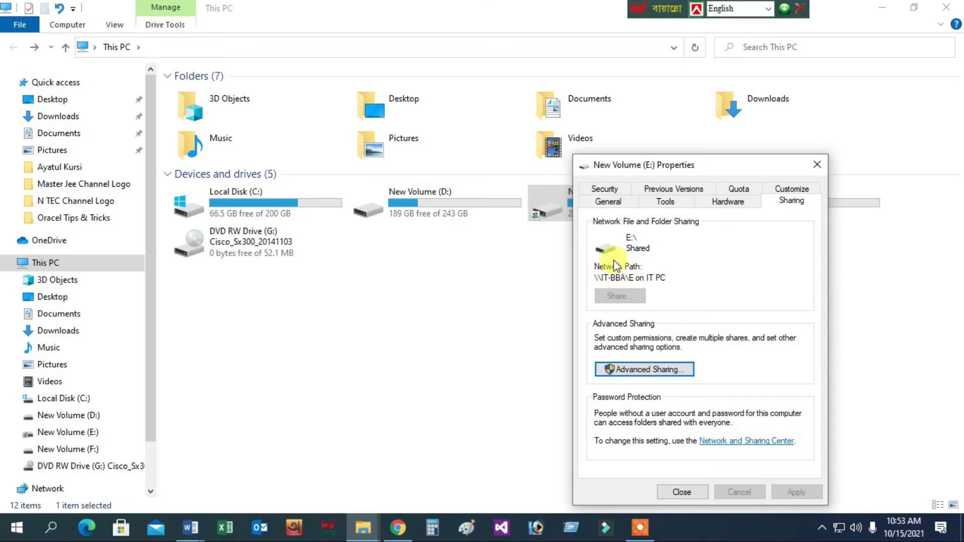
{"action": "left_click", "coordinate": [680, 492]}
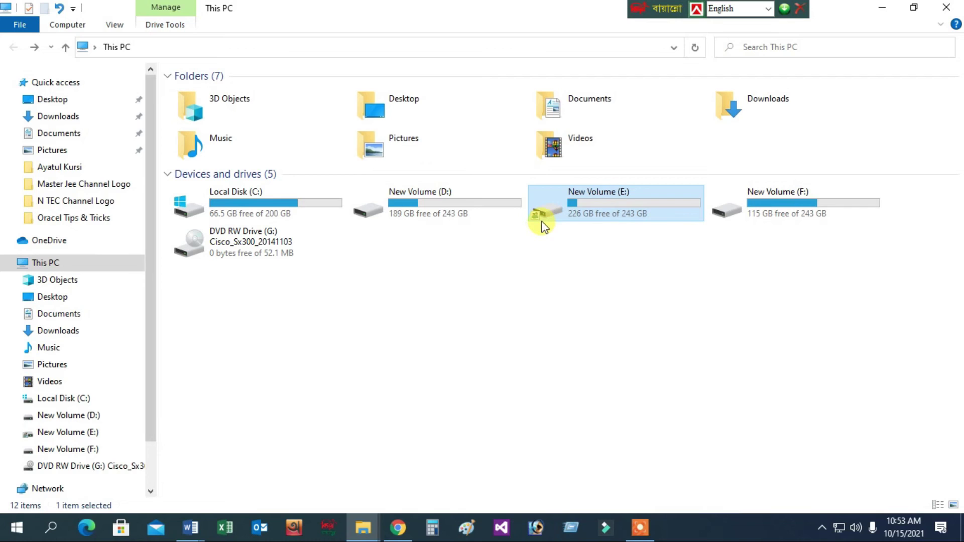
Examine the shared drive's icon in This PC at different view sizes, restore the tile layout, and minimize the window.
{"action": "key", "text": "ctrl+shift+5"}
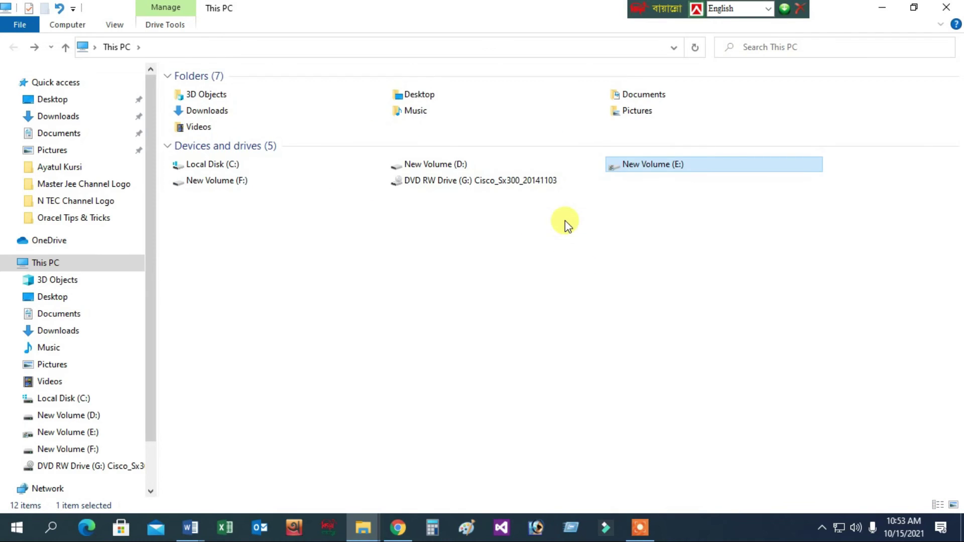
{"action": "scroll", "coordinate": [482, 234], "scroll_direction": "up", "scroll_amount": 2, "text": "ctrl"}
{"action": "scroll", "coordinate": [482, 233], "scroll_direction": "up", "scroll_amount": 1, "text": "ctrl"}
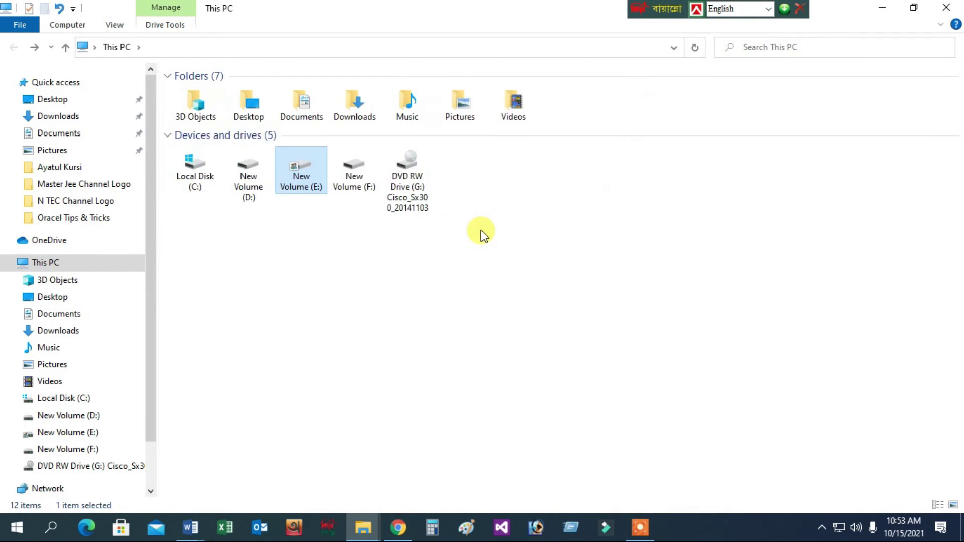
{"action": "scroll", "coordinate": [481, 232], "scroll_direction": "down", "scroll_amount": 4, "text": "ctrl"}
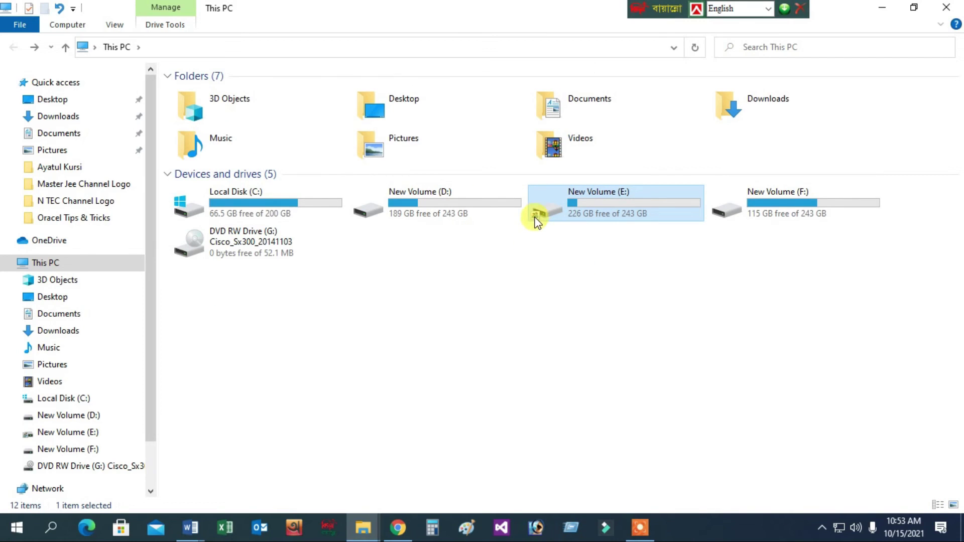
{"action": "mouse_move", "coordinate": [538, 217]}
{"action": "left_click", "coordinate": [884, 7]}
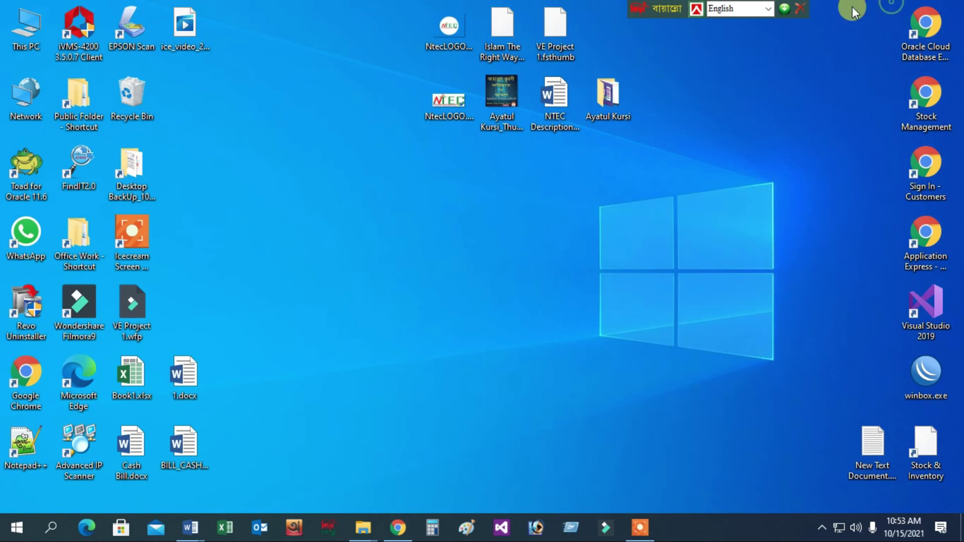
Open the maximized Network window, examine its computers at different view sizes, and restore the tile layout.
{"action": "double_click", "coordinate": [24, 92]}
{"action": "left_click", "coordinate": [761, 45]}
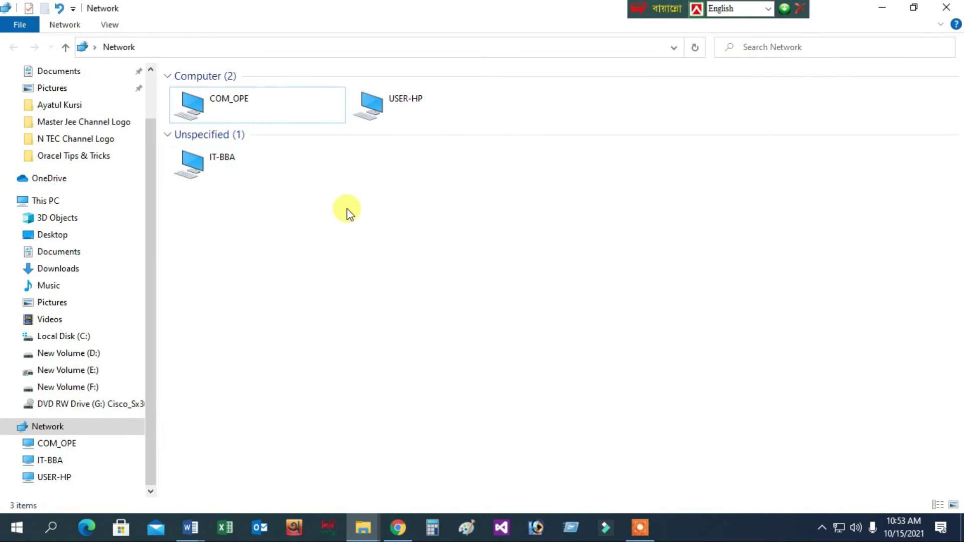
{"action": "key", "text": "ctrl+shift+6"}
{"action": "key", "text": "ctrl+shift+5"}
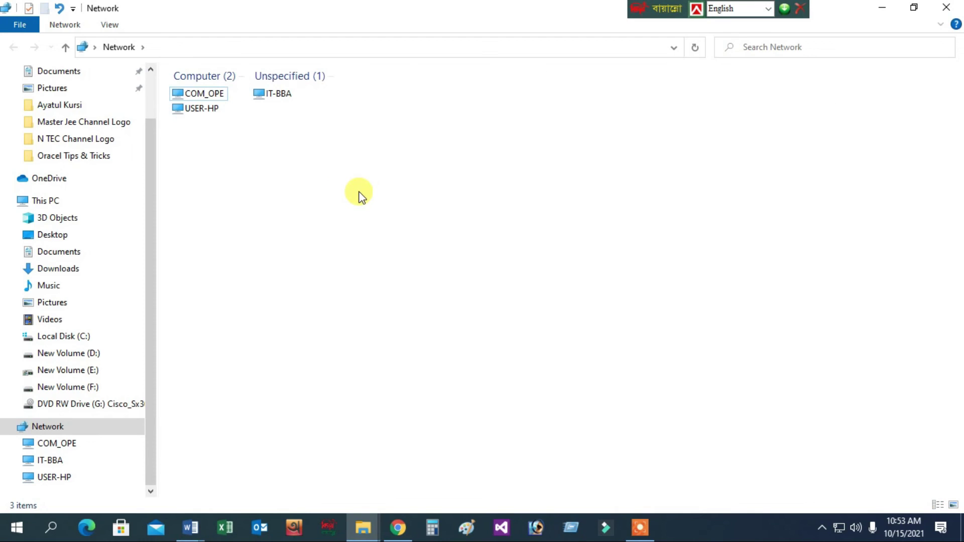
{"action": "key", "text": "ctrl+shift+7"}
{"action": "key", "text": "ctrl+shift+8"}
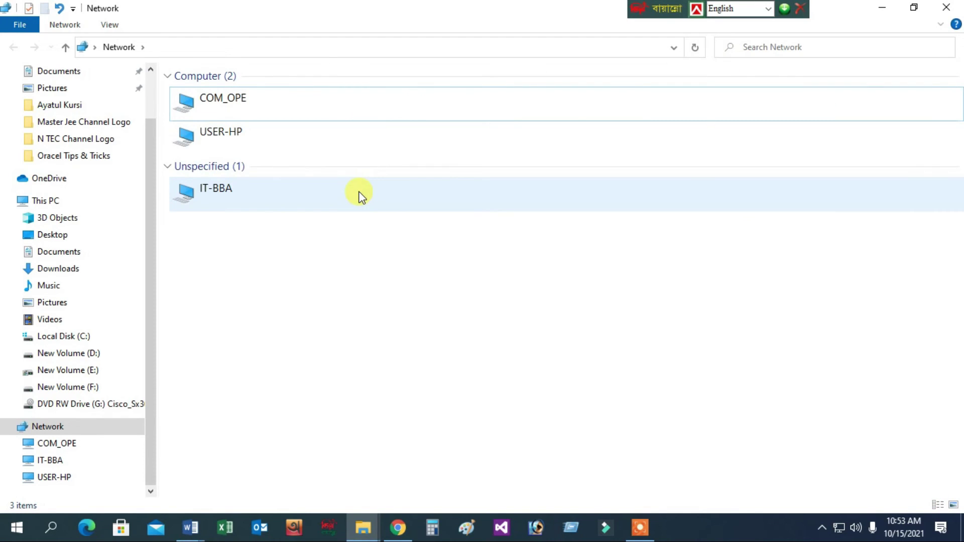
{"action": "key", "text": "ctrl+shift+6"}
{"action": "key", "text": "ctrl+shift+7"}
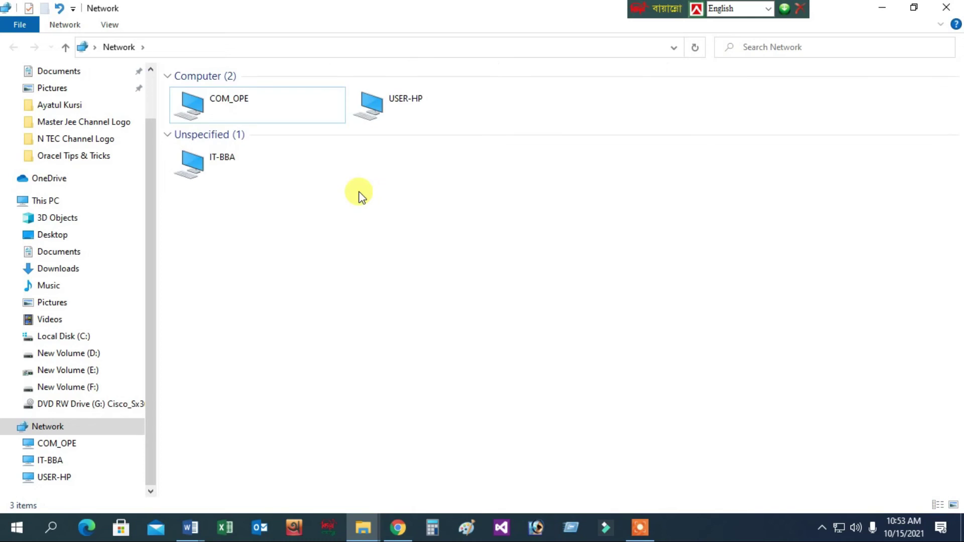
Open computer IT-BBA, look inside its shared folder "E on IT PC", return to the Network list, and minimize the window.
{"action": "double_click", "coordinate": [230, 161]}
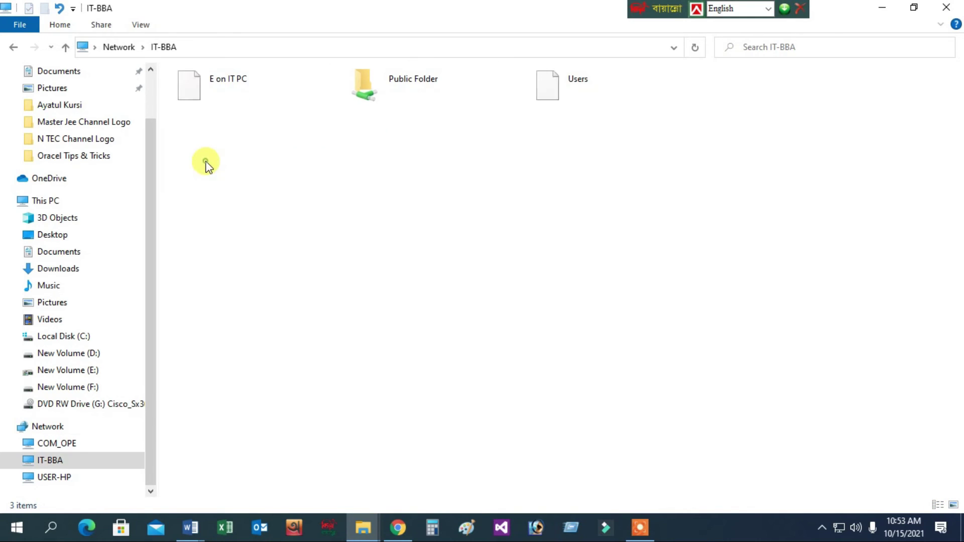
{"action": "double_click", "coordinate": [209, 85]}
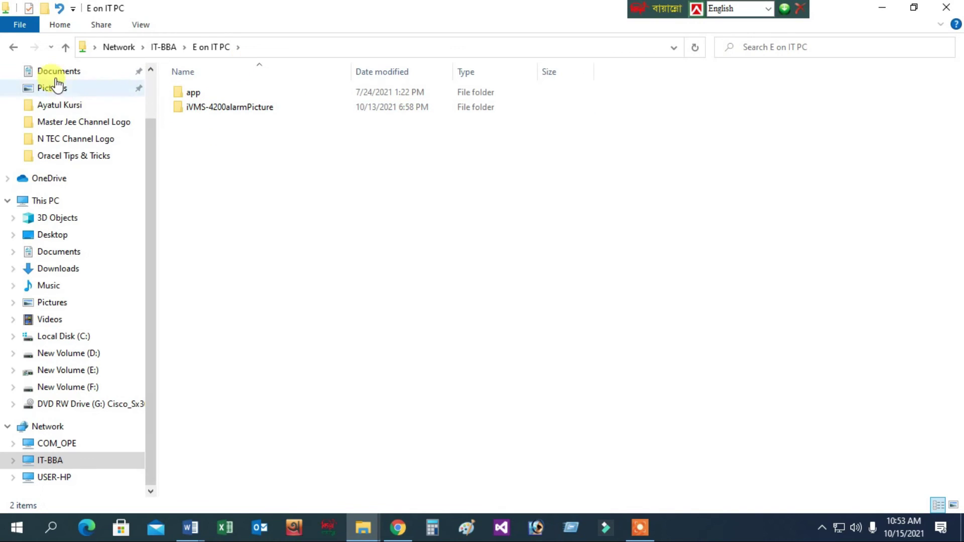
{"action": "left_click", "coordinate": [12, 48]}
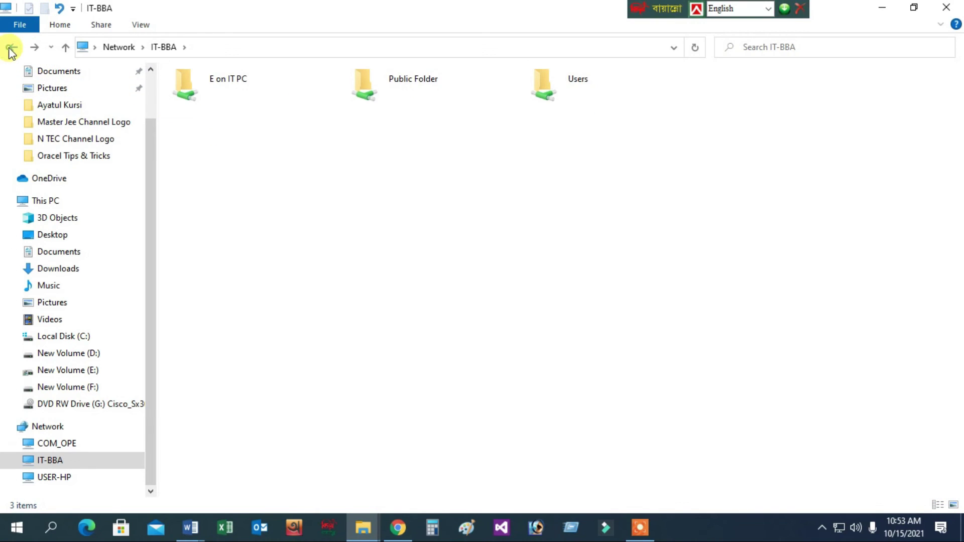
{"action": "left_click", "coordinate": [12, 49]}
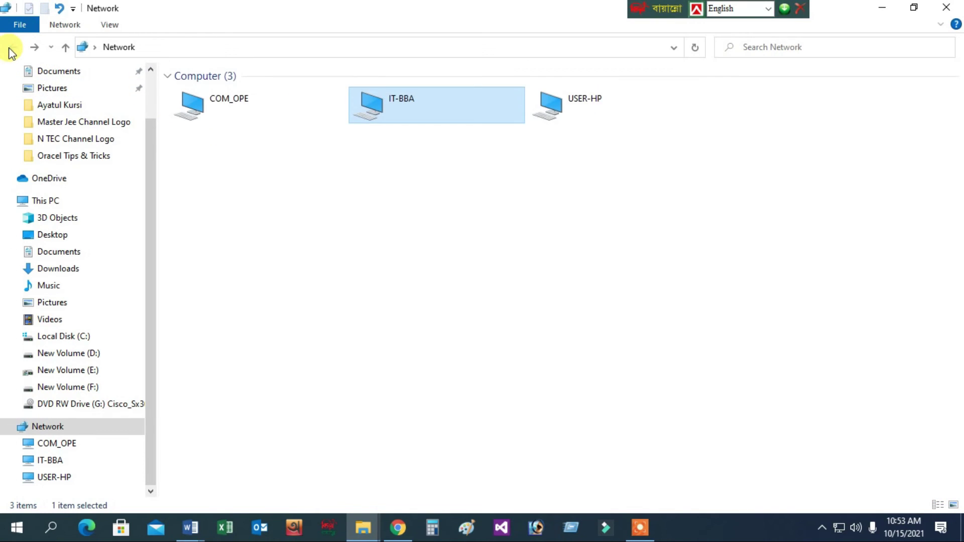
{"action": "left_click", "coordinate": [364, 251]}
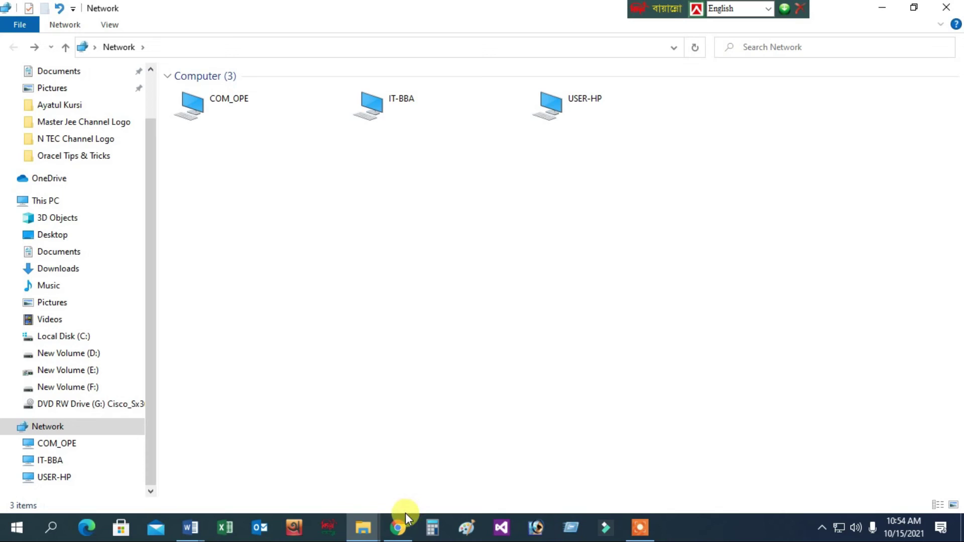
{"action": "left_click", "coordinate": [882, 7]}
Open This PC in a maximized window and display the sharing settings in New Volume (E:)'s properties.
{"action": "double_click", "coordinate": [37, 59]}
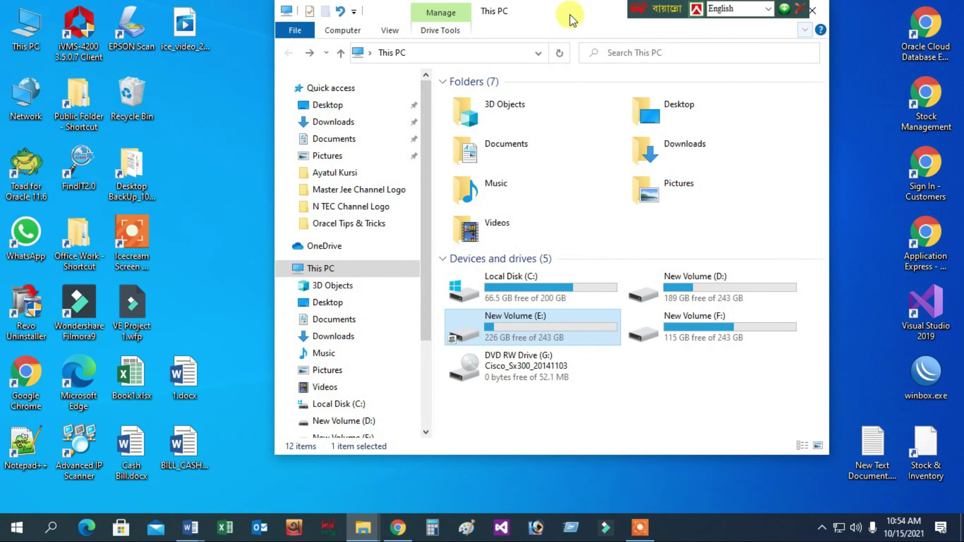
{"action": "left_click_drag", "start_coordinate": [569, 19], "coordinate": [596, 99]}
{"action": "double_click", "coordinate": [721, 79]}
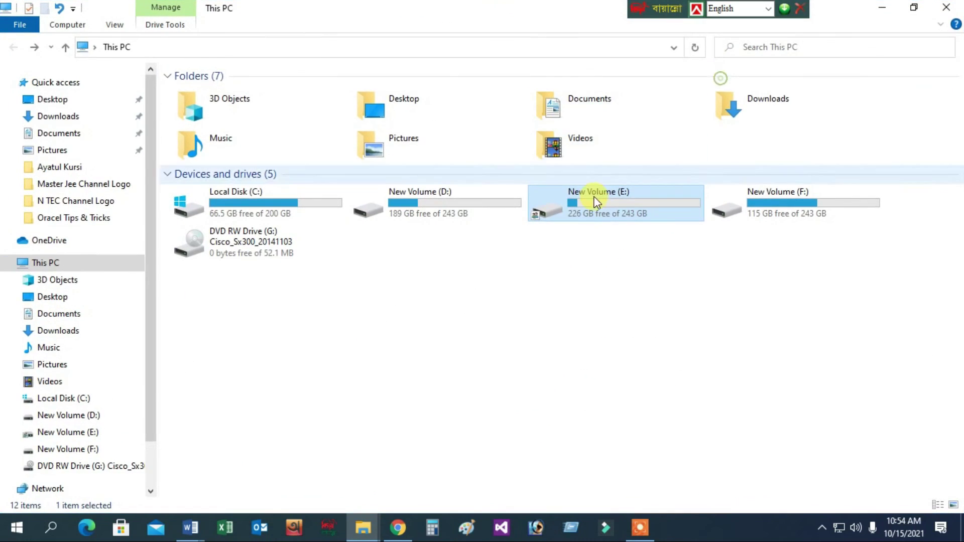
{"action": "right_click", "coordinate": [562, 201]}
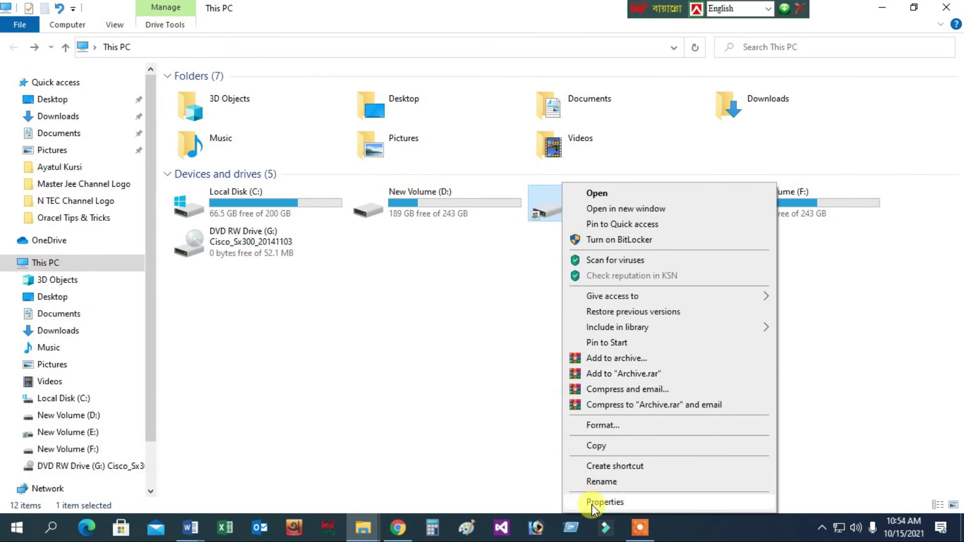
{"action": "left_click", "coordinate": [592, 503]}
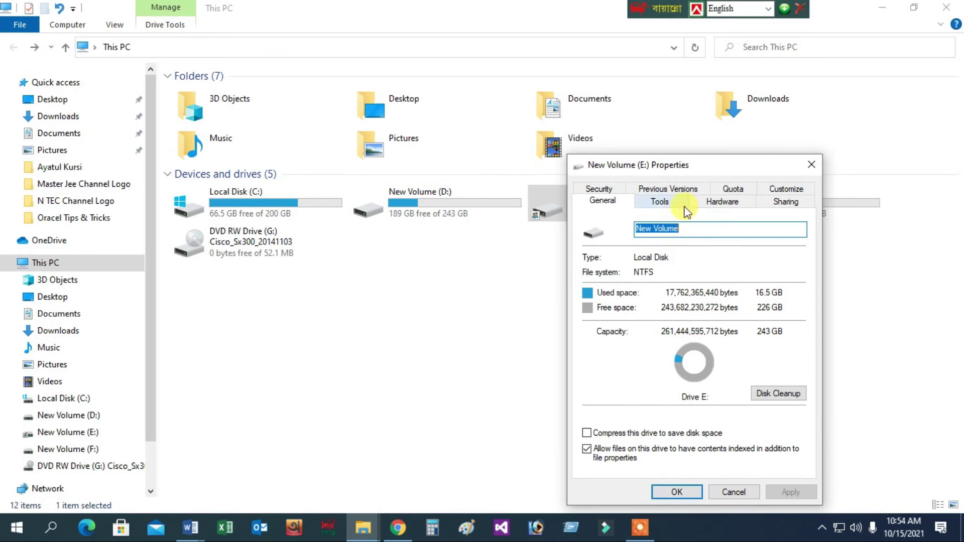
{"action": "left_click", "coordinate": [786, 201]}
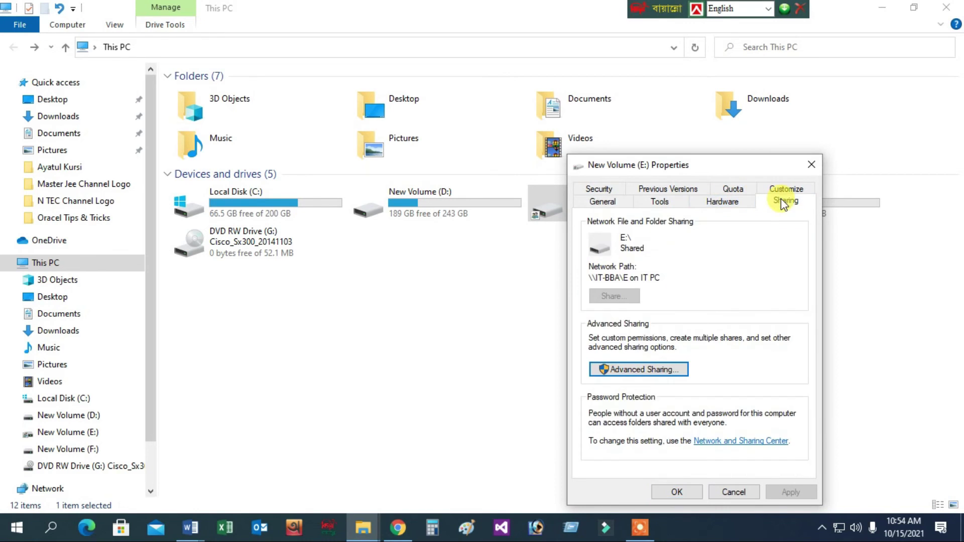
Stop sharing New Volume (E:) through Advanced Sharing, agree to disconnect the connected user, and close the properties and This PC.
{"action": "left_click", "coordinate": [609, 369]}
{"action": "left_click", "coordinate": [589, 215]}
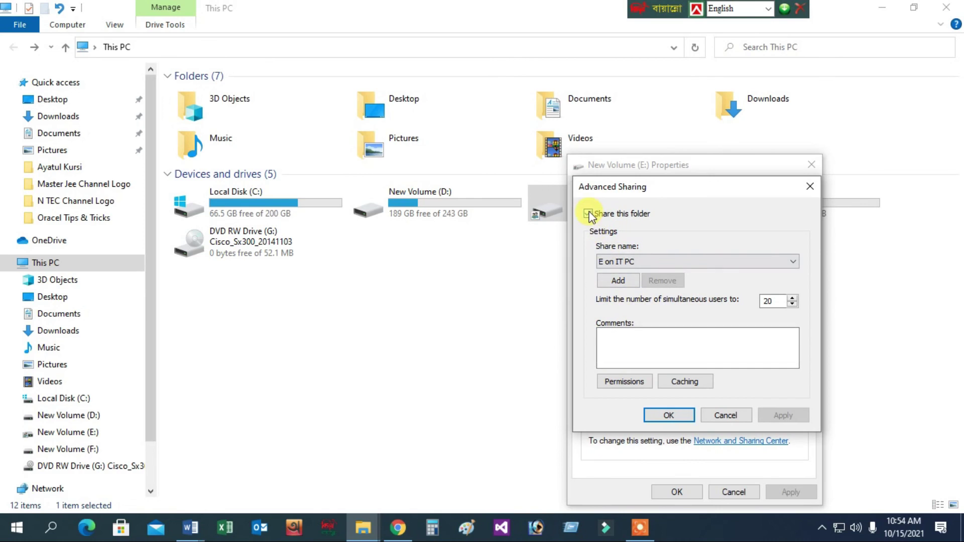
{"action": "left_click", "coordinate": [770, 413]}
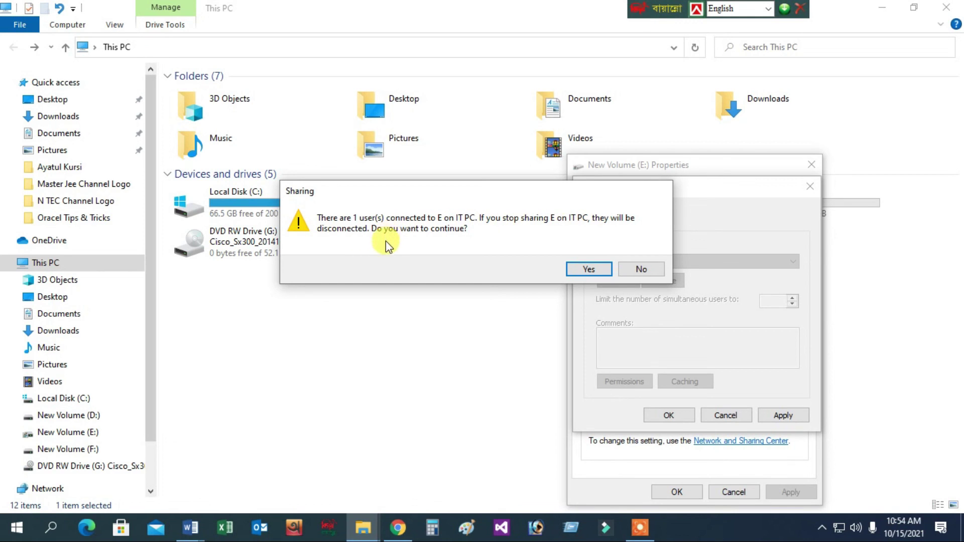
{"action": "left_click", "coordinate": [586, 269]}
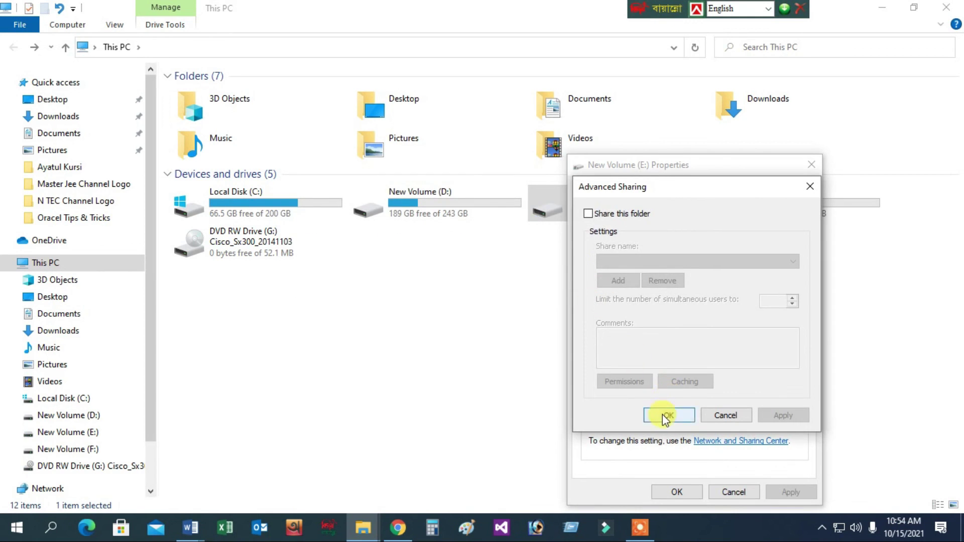
{"action": "left_click", "coordinate": [668, 415]}
{"action": "left_click", "coordinate": [673, 491]}
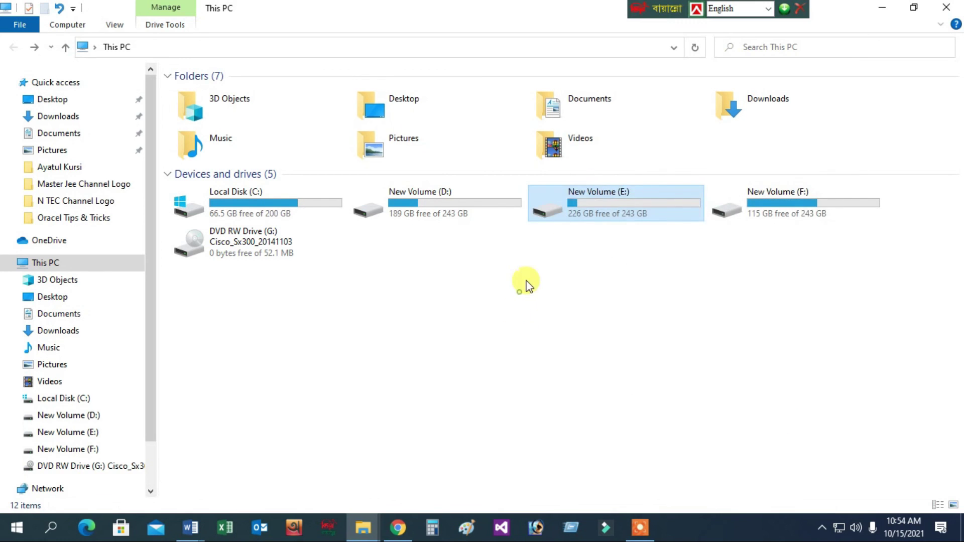
{"action": "left_click", "coordinate": [946, 7]}
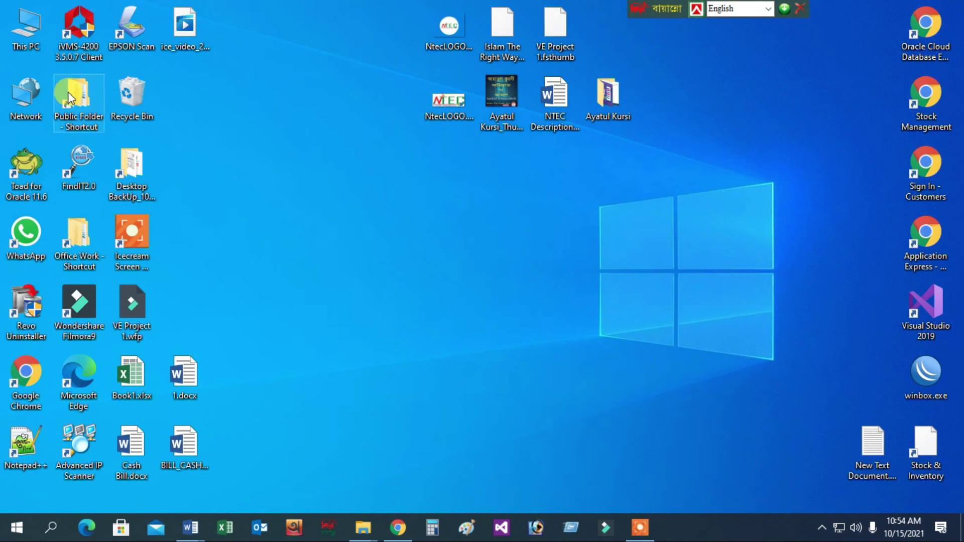
Reopen the Network window, check the shared items on IT-BBA, and close the window.
{"action": "double_click", "coordinate": [25, 99]}
{"action": "double_click", "coordinate": [460, 210]}
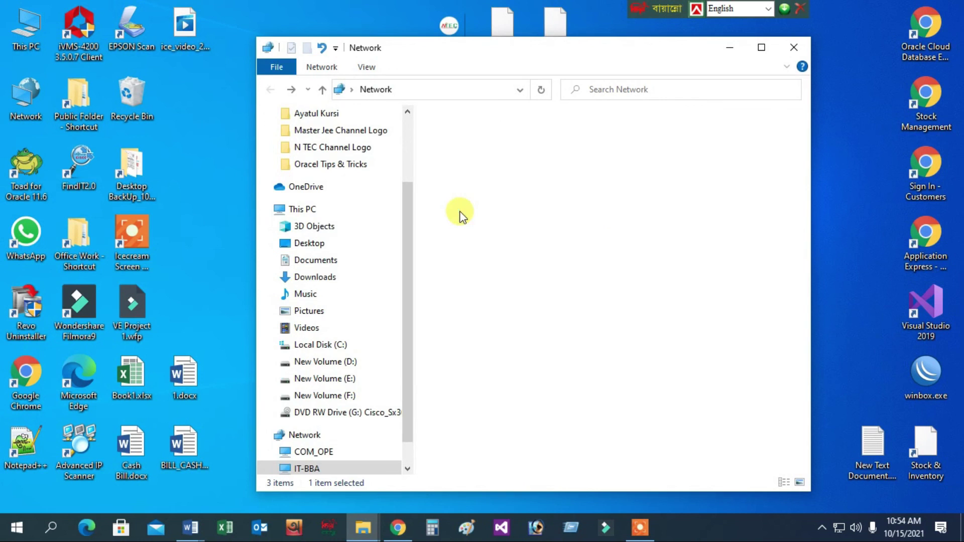
{"action": "left_click", "coordinate": [790, 48]}
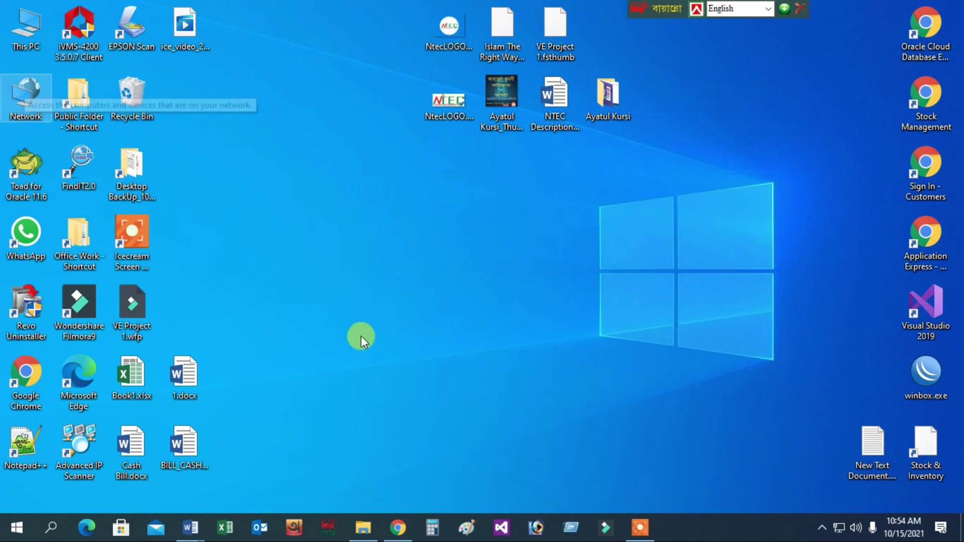
Switch to Google Chrome, open the address 10.10.10.36 in a new tab, and minimize the browser.
{"action": "left_click", "coordinate": [399, 525]}
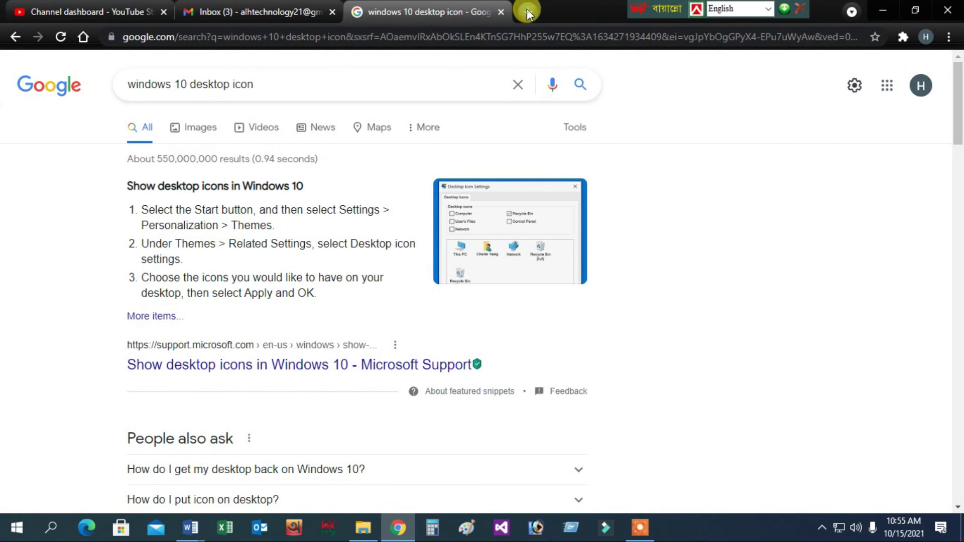
{"action": "left_click", "coordinate": [526, 11]}
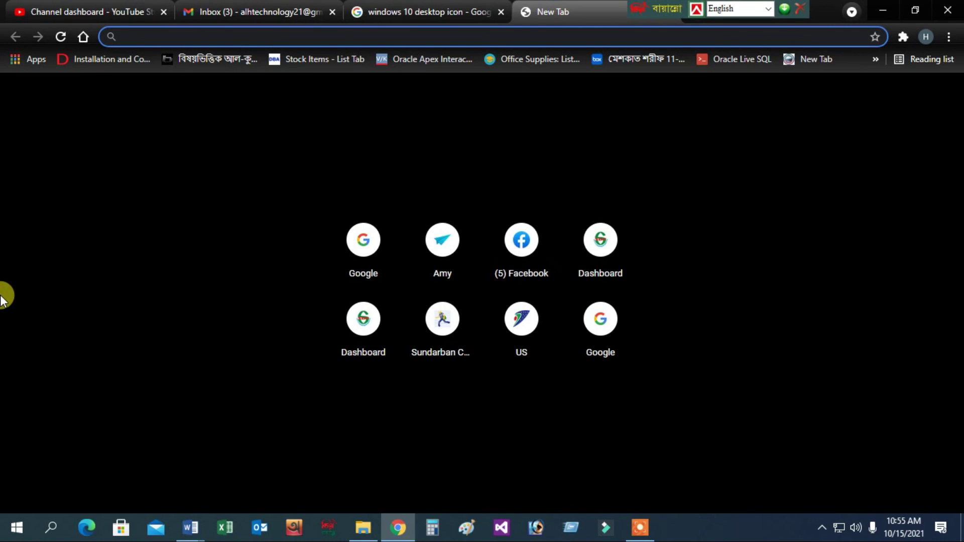
{"action": "type", "text": "10.10.10."}
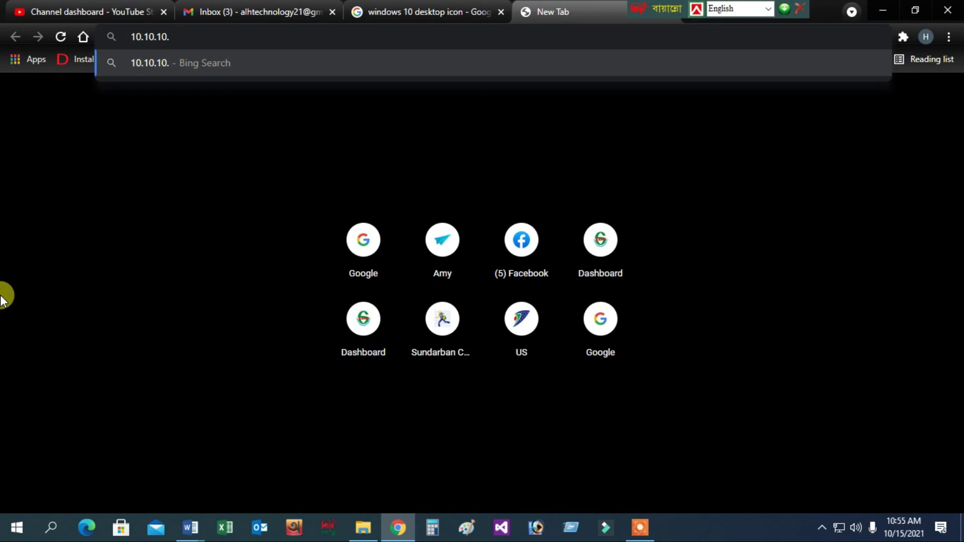
{"action": "type", "text": "36"}
{"action": "key", "text": "Return"}
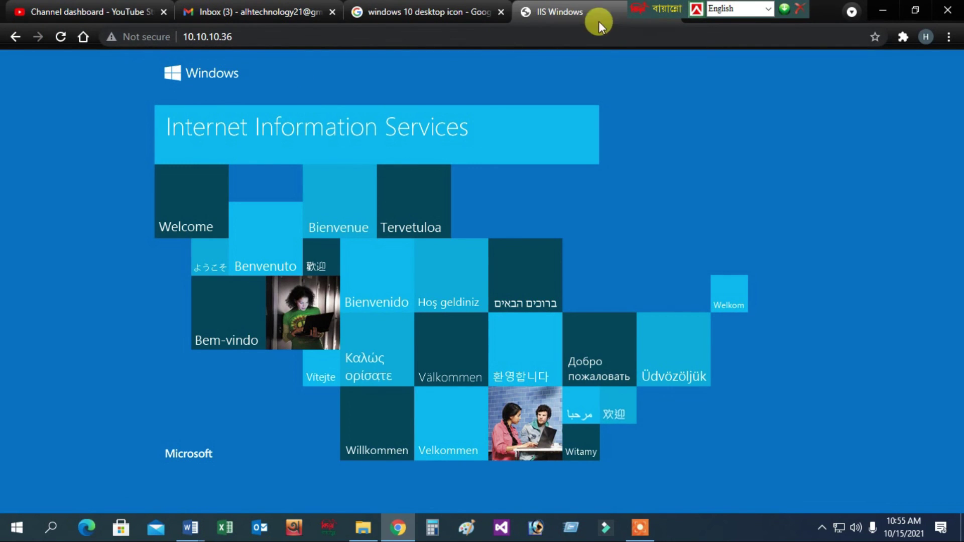
{"action": "left_click", "coordinate": [882, 10]}
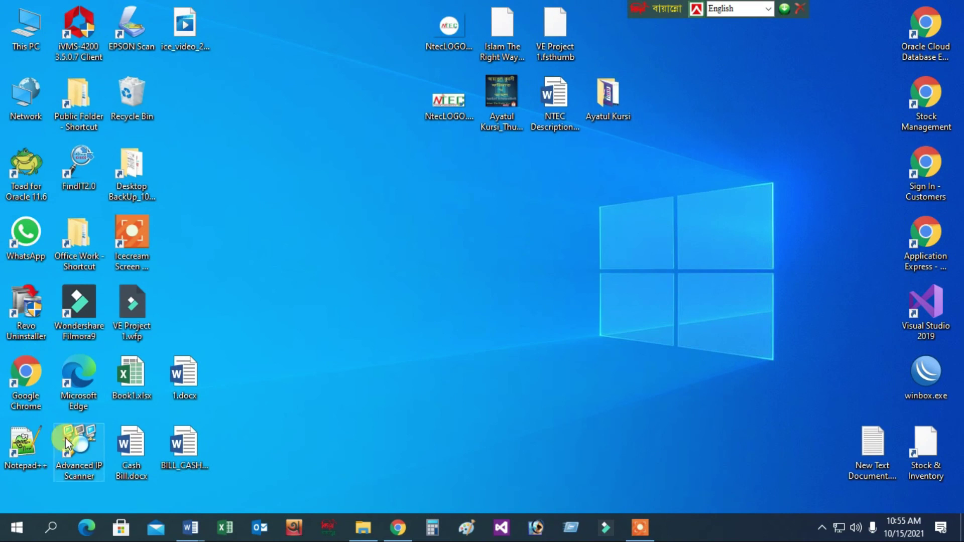
{"action": "left_click", "coordinate": [51, 526]}
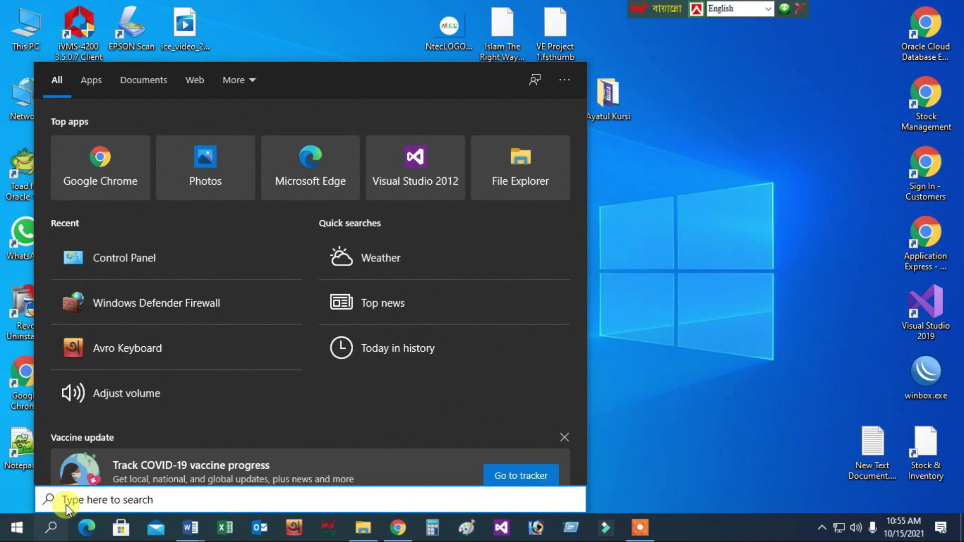
{"action": "left_click", "coordinate": [311, 443]}
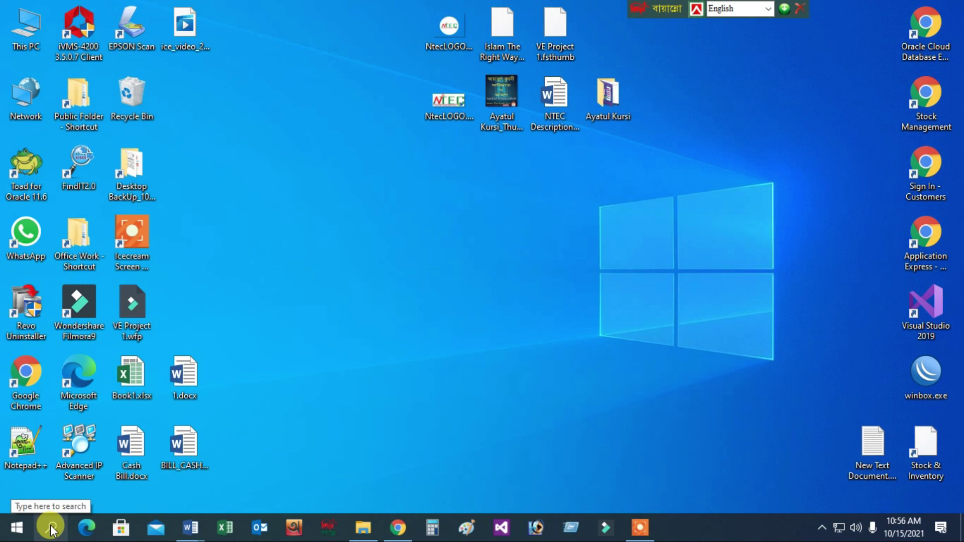
{"action": "left_click", "coordinate": [18, 529]}
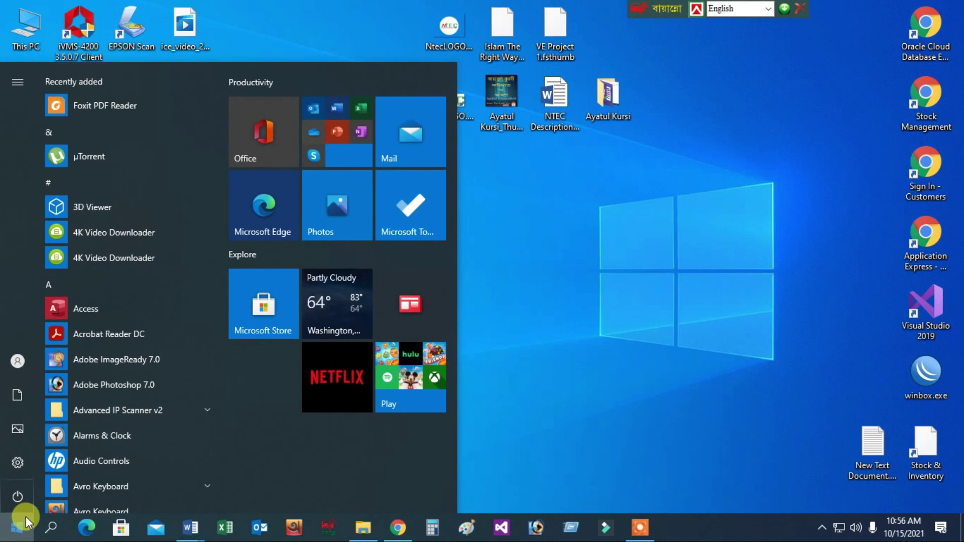
Find and open Run through Windows search and clear the existing path from its input field.
{"action": "left_click", "coordinate": [63, 528]}
{"action": "type", "text": "r"}
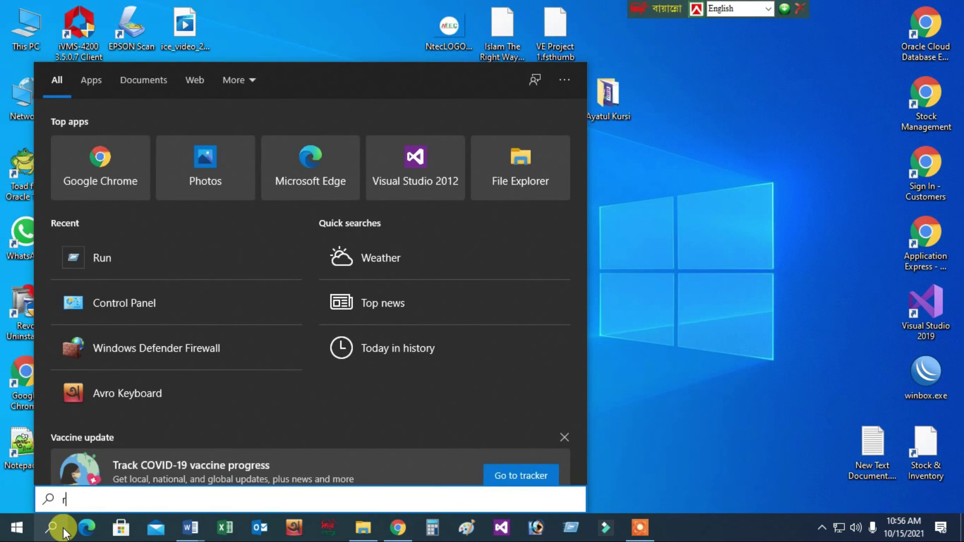
{"action": "type", "text": "un"}
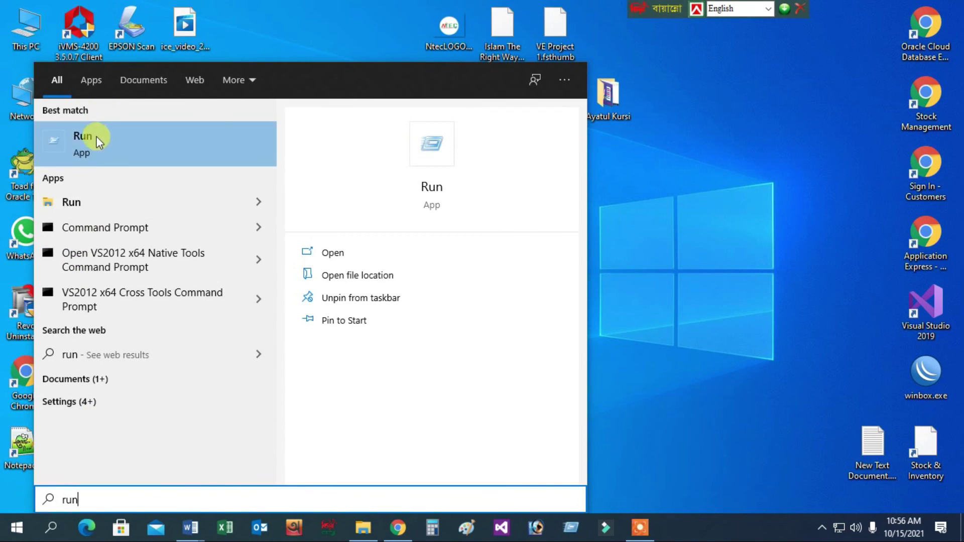
{"action": "left_click", "coordinate": [99, 142]}
{"action": "left_click", "coordinate": [126, 438]}
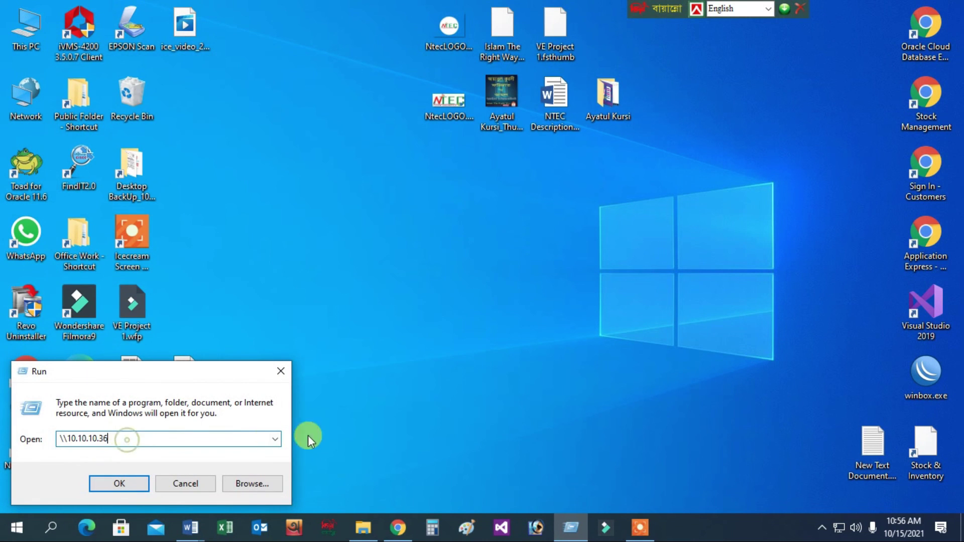
{"action": "key", "text": "BackSpace"}
{"action": "key", "text": "BackSpace"}
{"action": "key", "text": "BackSpace"}
{"action": "key", "text": "BackSpace"}
{"action": "key", "text": "BackSpace"}
{"action": "key", "text": "BackSpace"}
{"action": "key", "text": "BackSpace"}
{"action": "key", "text": "BackSpace"}
{"action": "key", "text": "BackSpace"}
{"action": "key", "text": "BackSpace"}
{"action": "key", "text": "BackSpace"}
{"action": "key", "text": "BackSpace"}
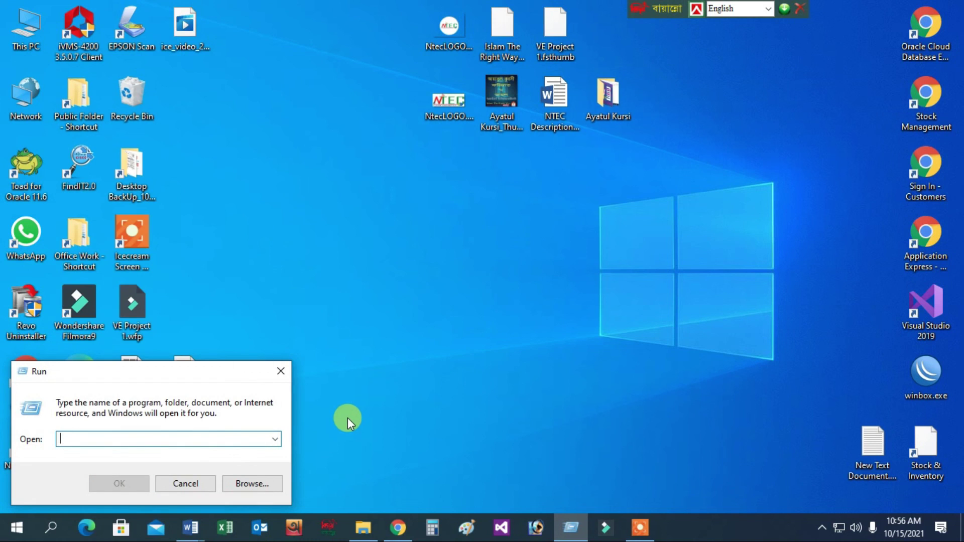
Open the network path \\10.10.10.36 from Run, look at its shared folders, and close the window.
{"action": "type", "text": "\\\\"}
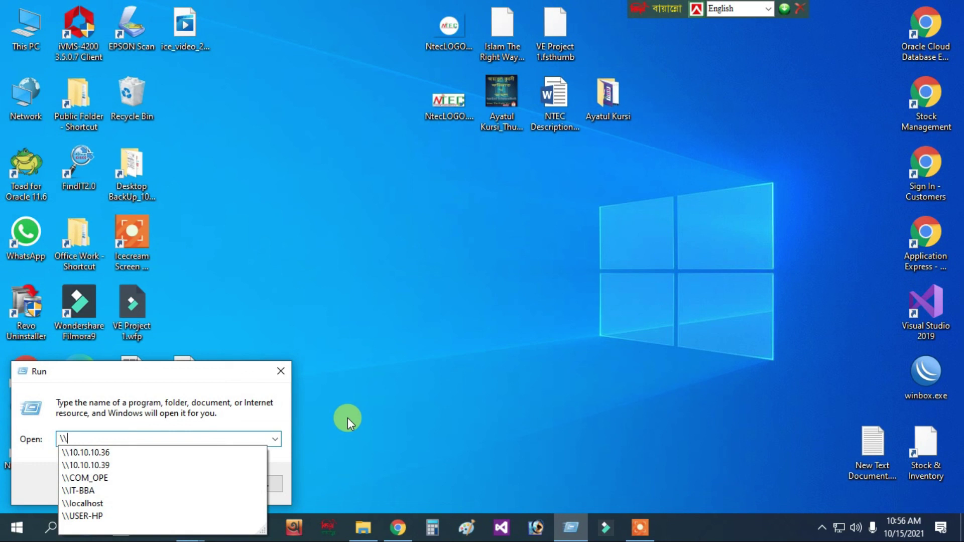
{"action": "type", "text": "10"}
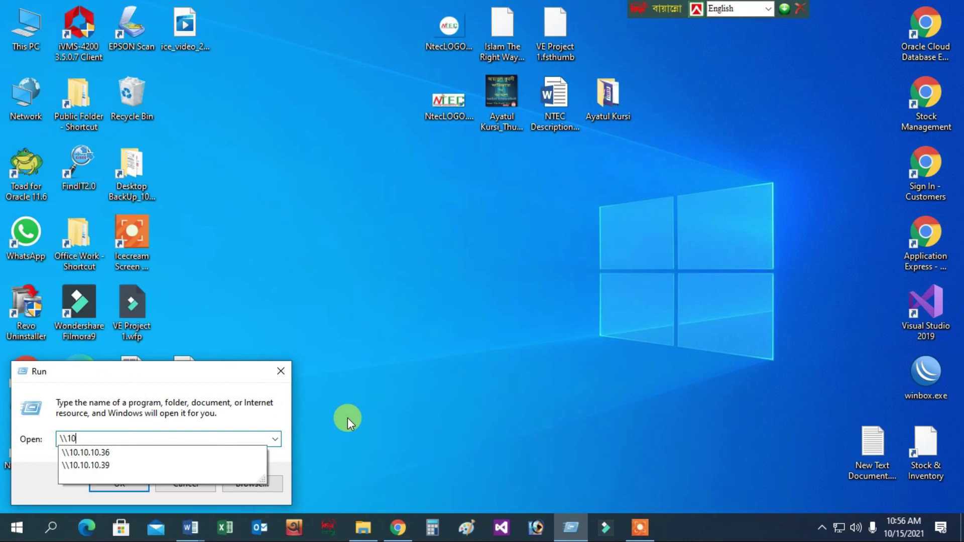
{"action": "type", "text": ".10.1"}
{"action": "type", "text": "0.36"}
{"action": "key", "text": "Return"}
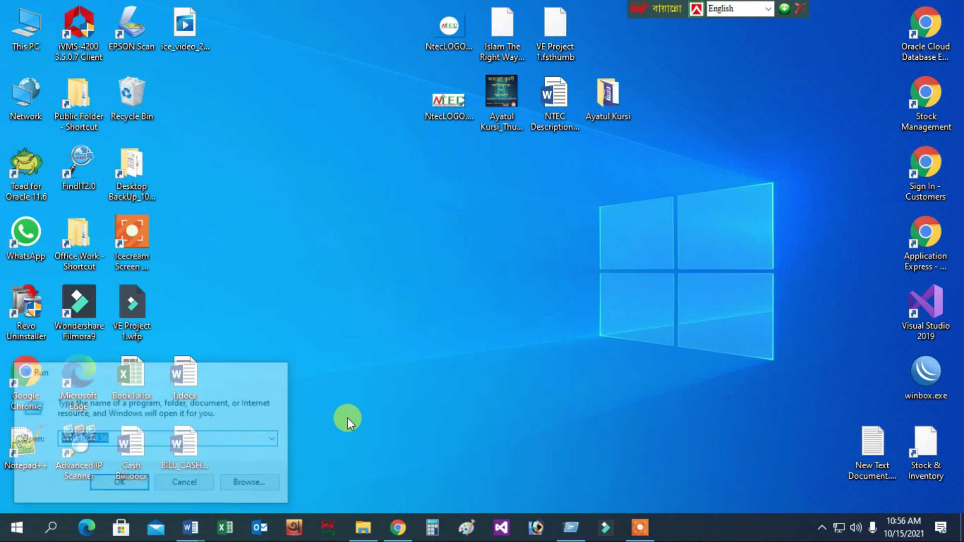
{"action": "left_click", "coordinate": [457, 133]}
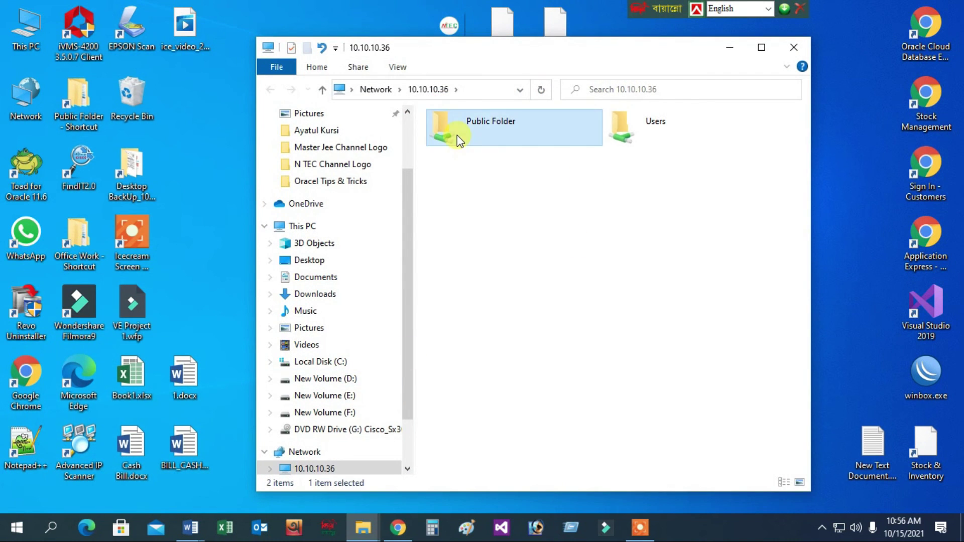
{"action": "left_click", "coordinate": [710, 149]}
{"action": "left_click", "coordinate": [792, 46]}
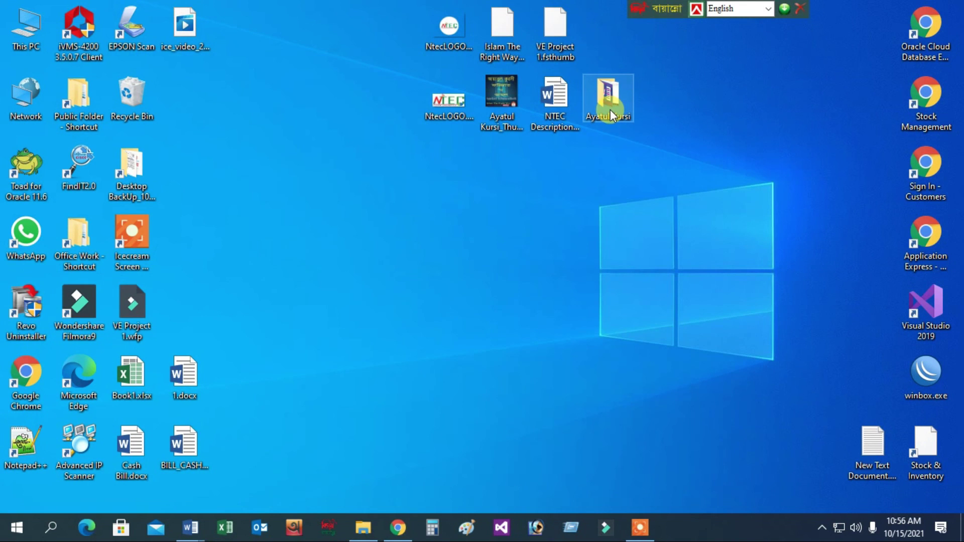